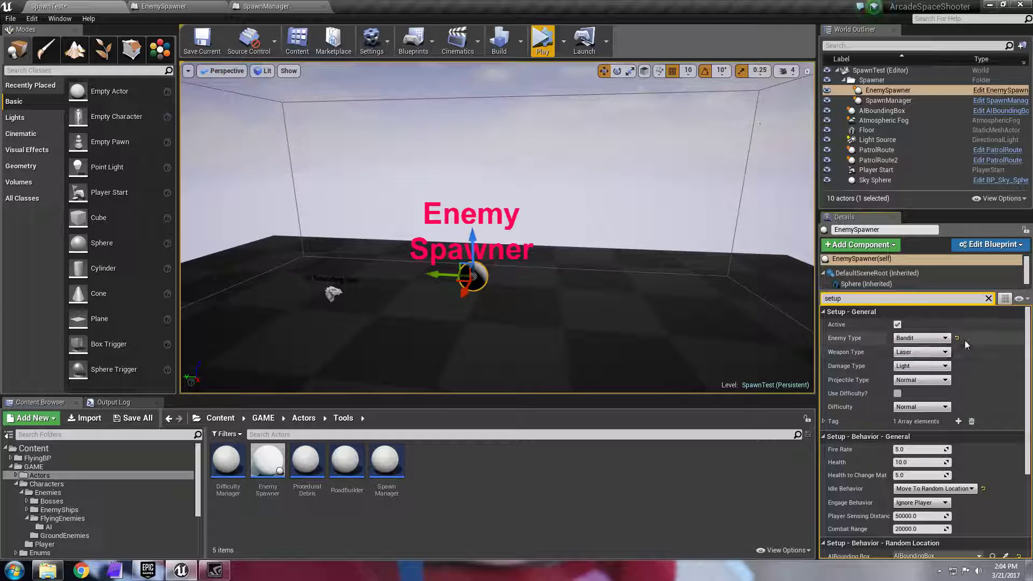
- Set the Enemy Spawner's enemy type to Random Flying Enemy and review the weapon type, damage type and difficulty options
click(945, 338)
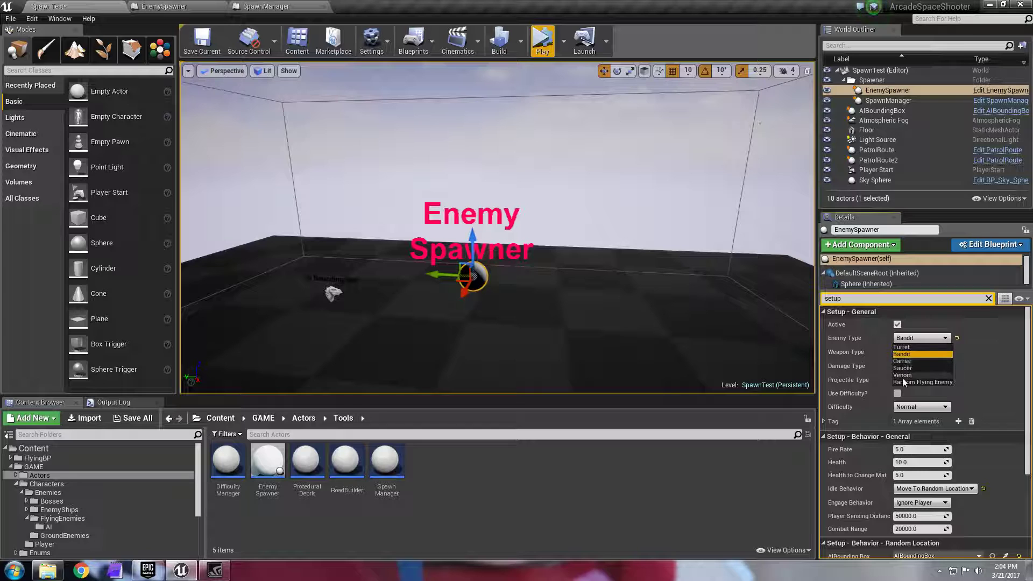
click(919, 382)
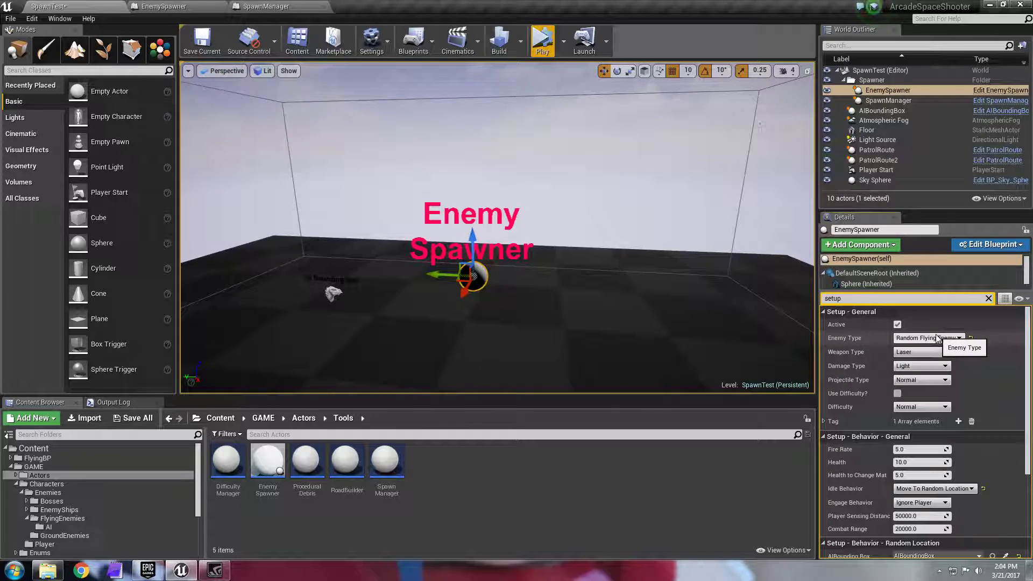
click(936, 352)
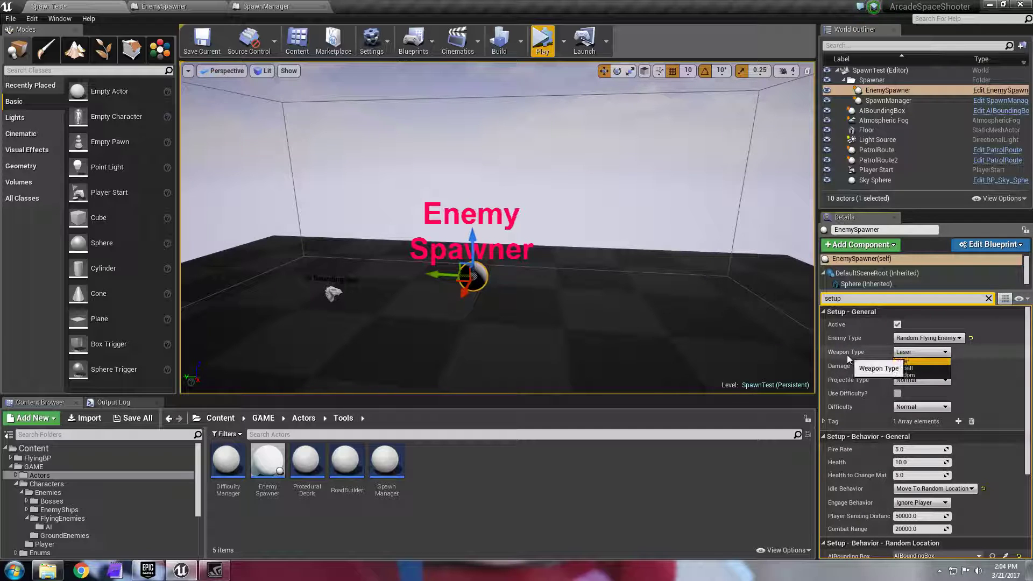
click(857, 368)
click(911, 367)
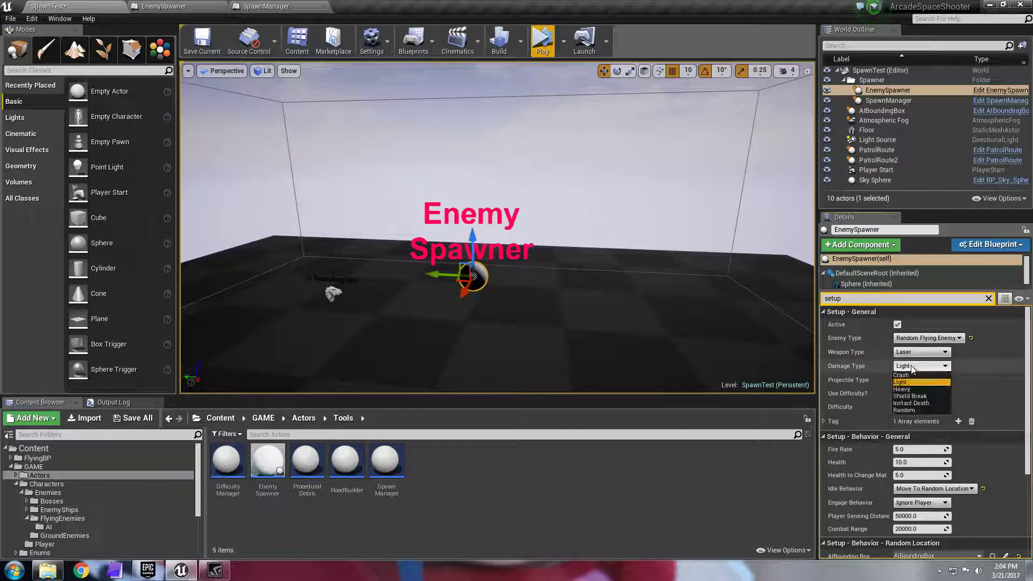
click(999, 386)
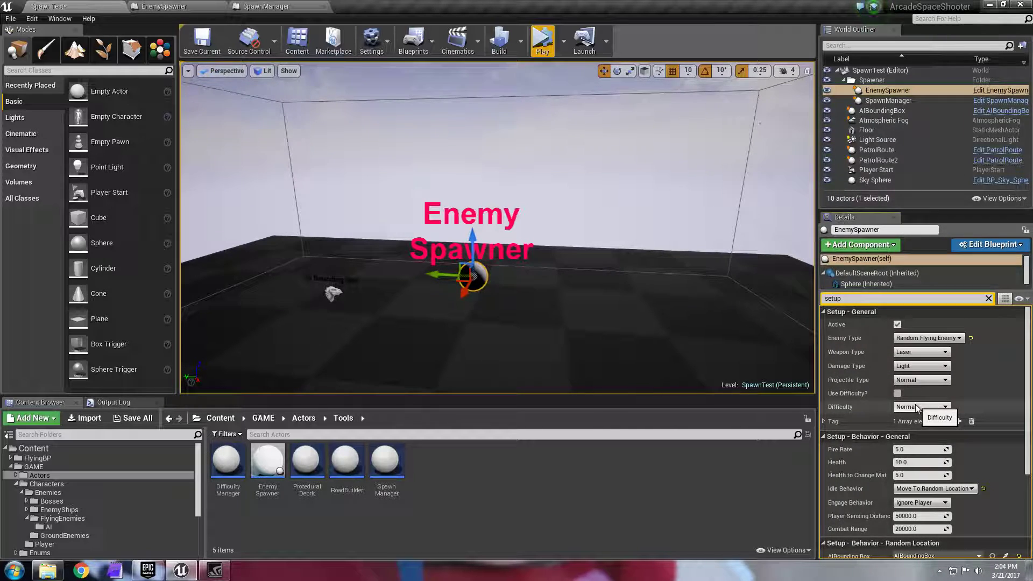
click(947, 408)
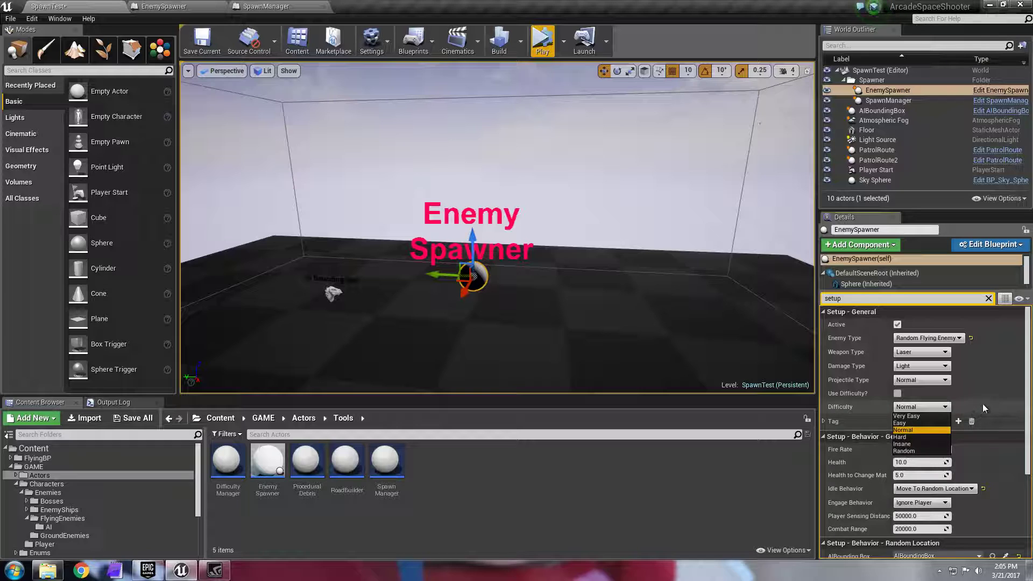
click(996, 409)
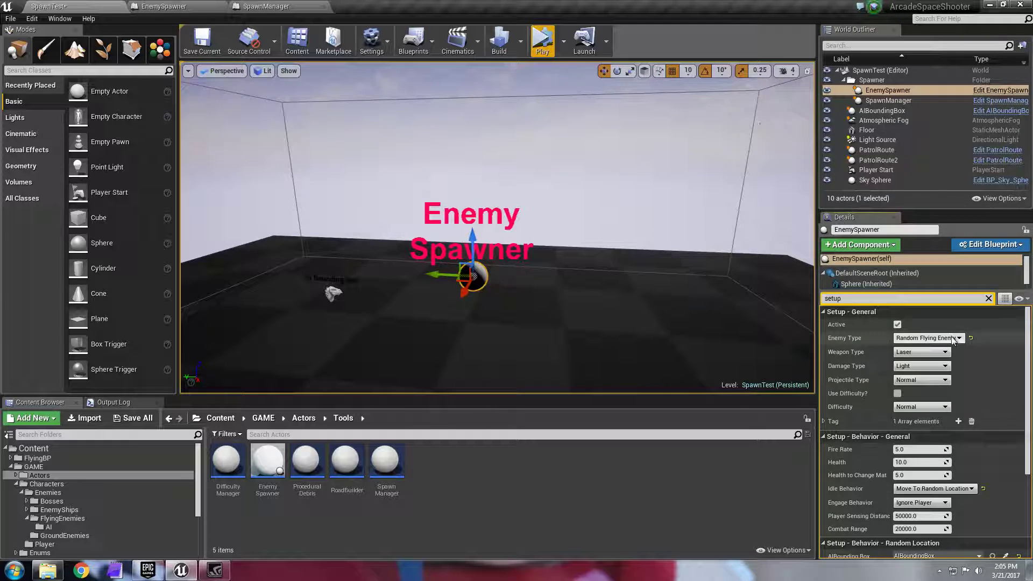
- Set the spawner's enemy type to Bandit and simulate the level to watch the spawned enemy's movement
click(931, 338)
click(942, 355)
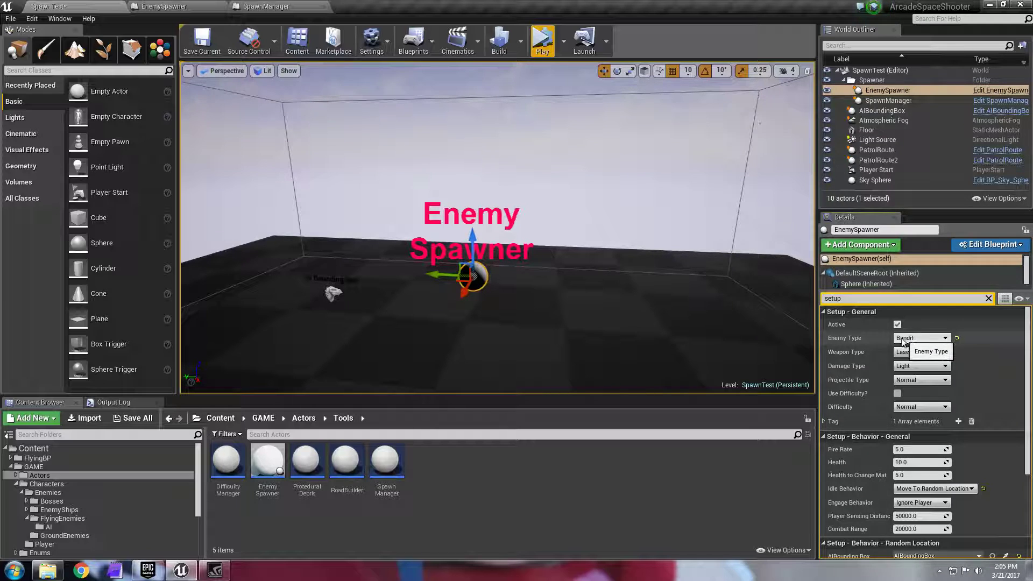
scroll(926, 355, down, 3)
scroll(925, 377, up, 3)
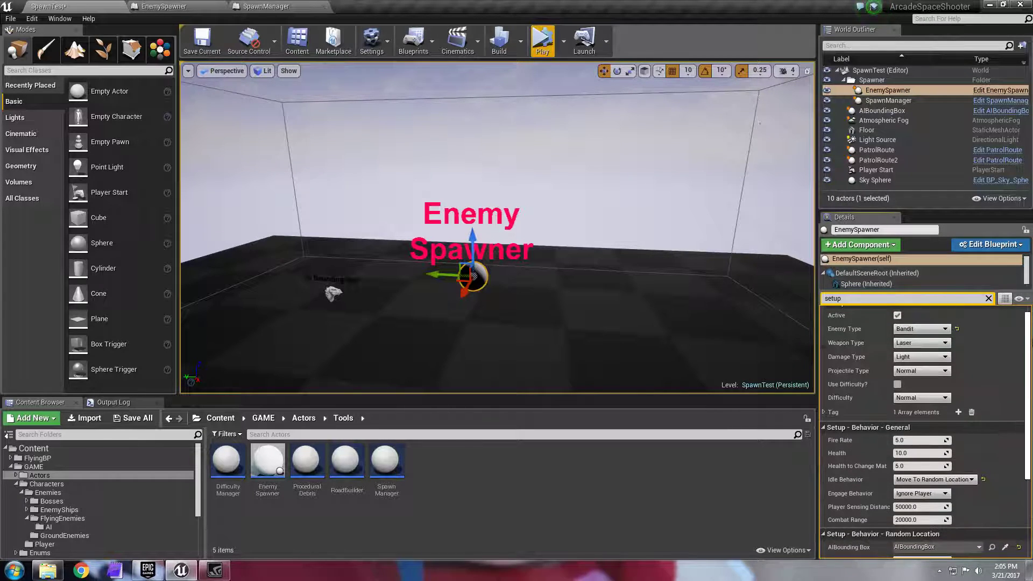
click(541, 43)
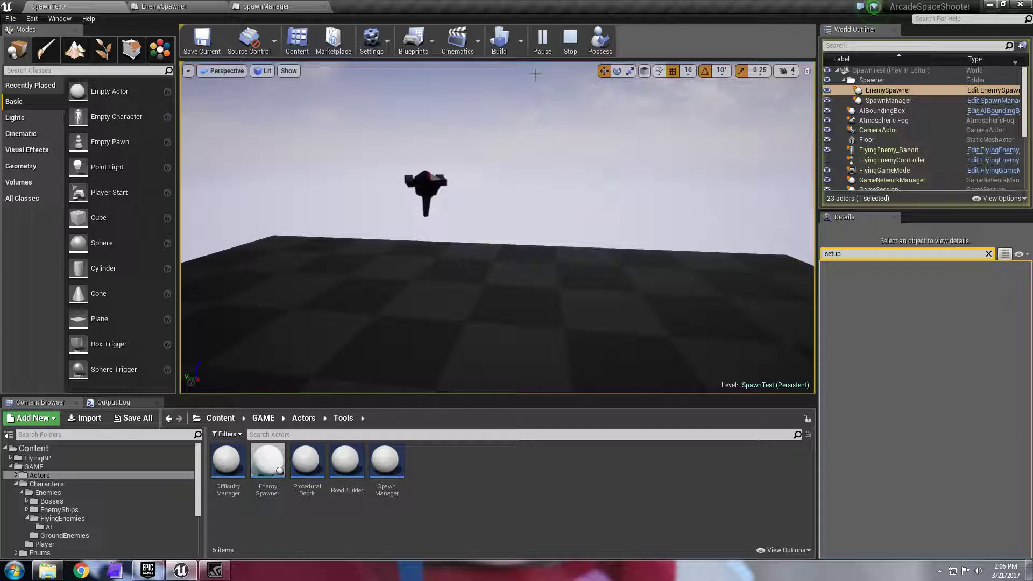
click(571, 41)
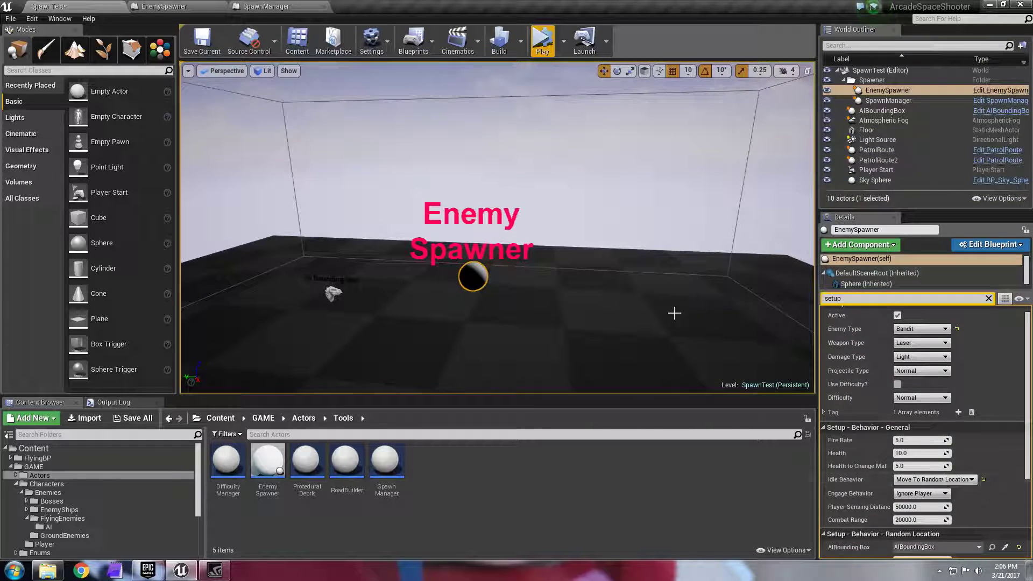
- Select the AI bounding box and inspect its extents around the enemy spawner
click(335, 294)
right_drag(335, 295, 363, 279)
key(s)
key(d)
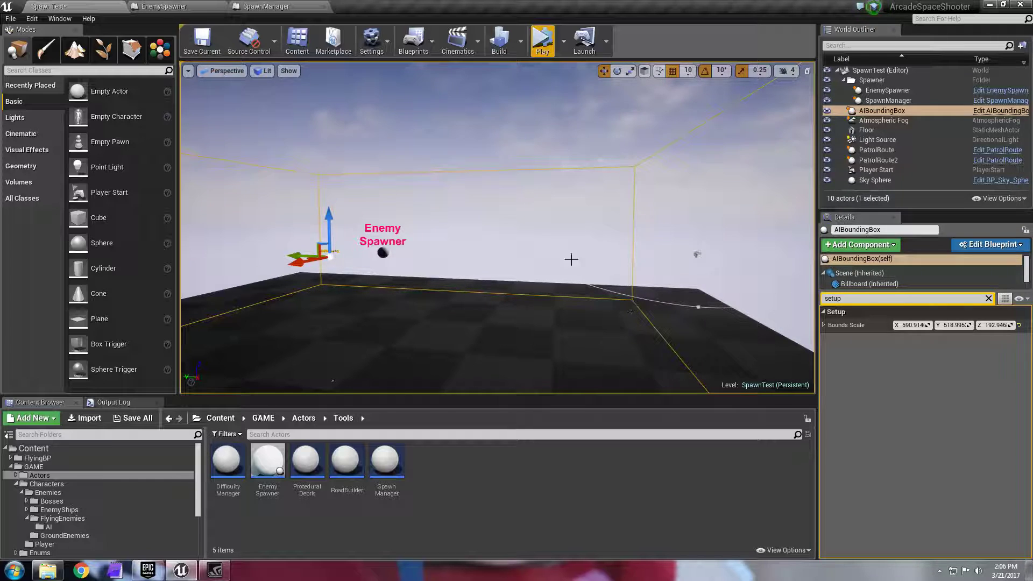
key(w)
right_drag(512, 226, 483, 225)
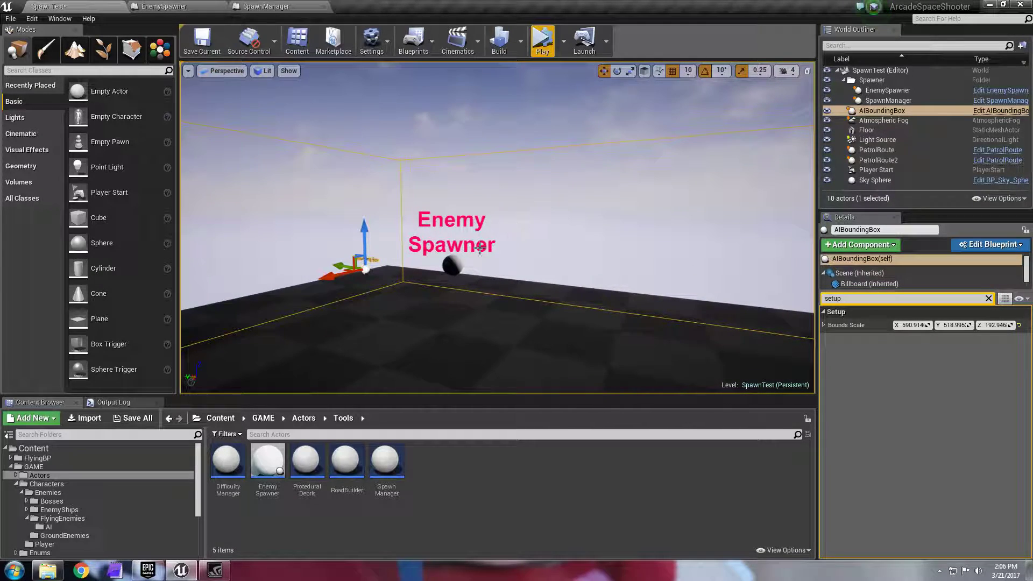
- Set the Enemy Spawner's idle behavior to Patrol Route
click(473, 251)
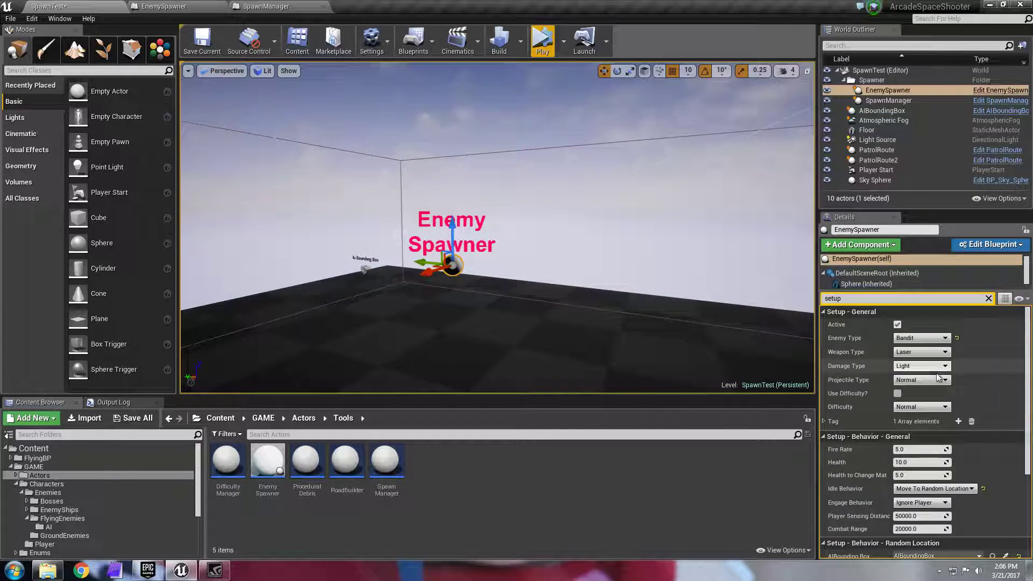
click(942, 488)
click(926, 502)
- Inspect the PatrolRoute spline in the level and assign PatrolRoute as the Enemy Spawner's patrol route
right_drag(708, 263, 662, 256)
click(544, 221)
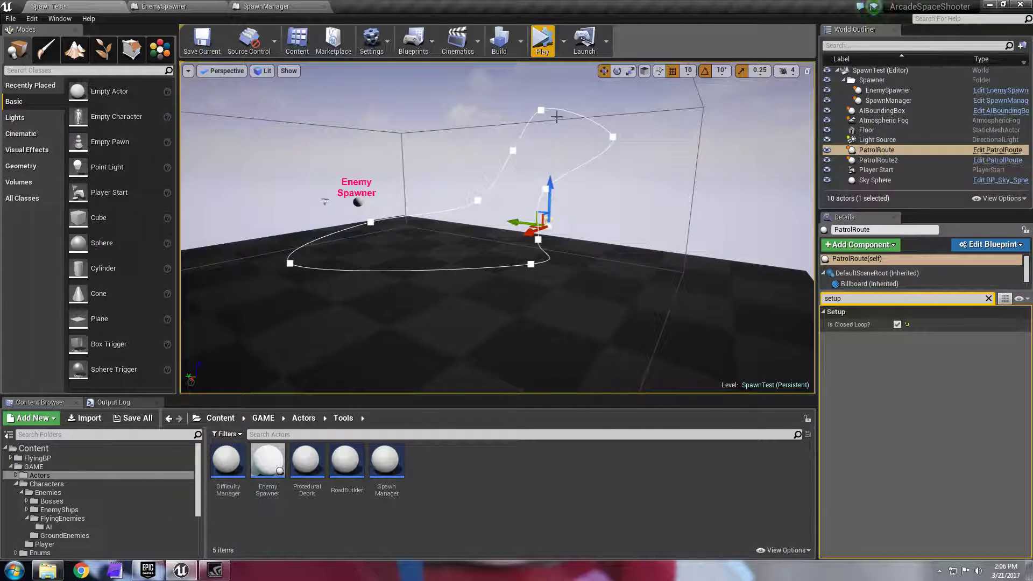
click(357, 202)
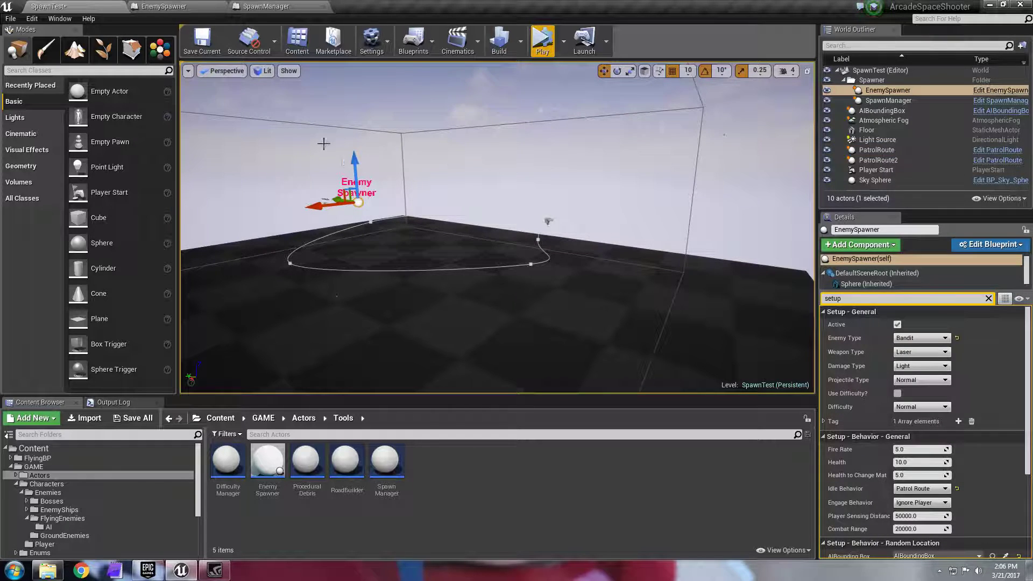
scroll(1010, 476, down, 5)
click(932, 486)
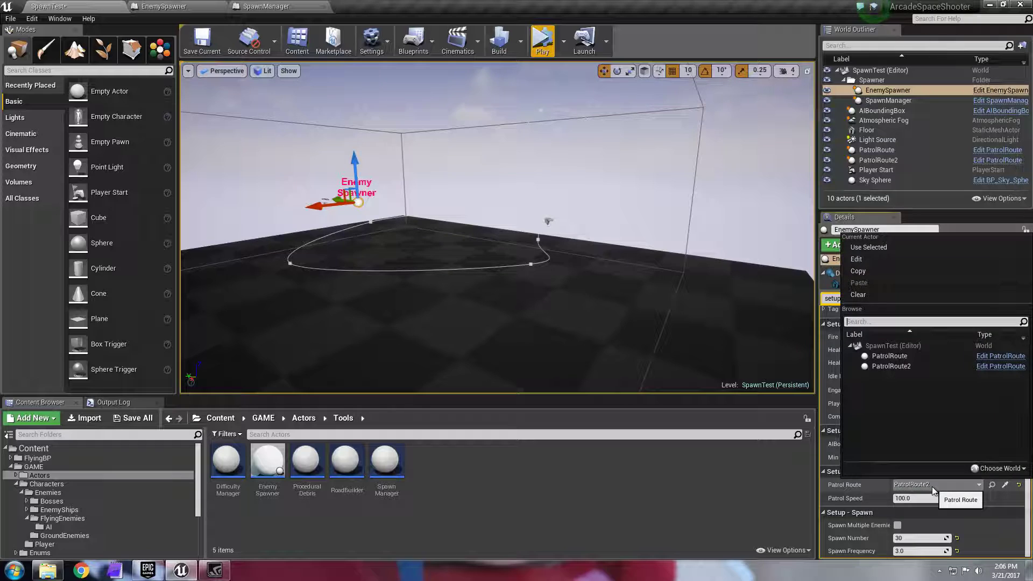
click(890, 357)
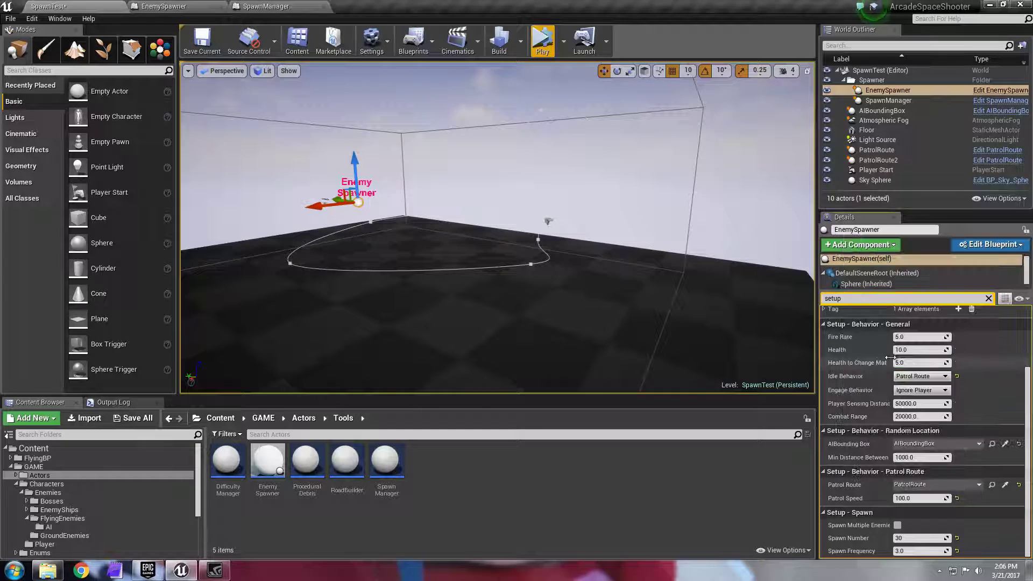
- Simulate the level to watch the Bandit follow its patrol route, and stop the simulation
click(542, 42)
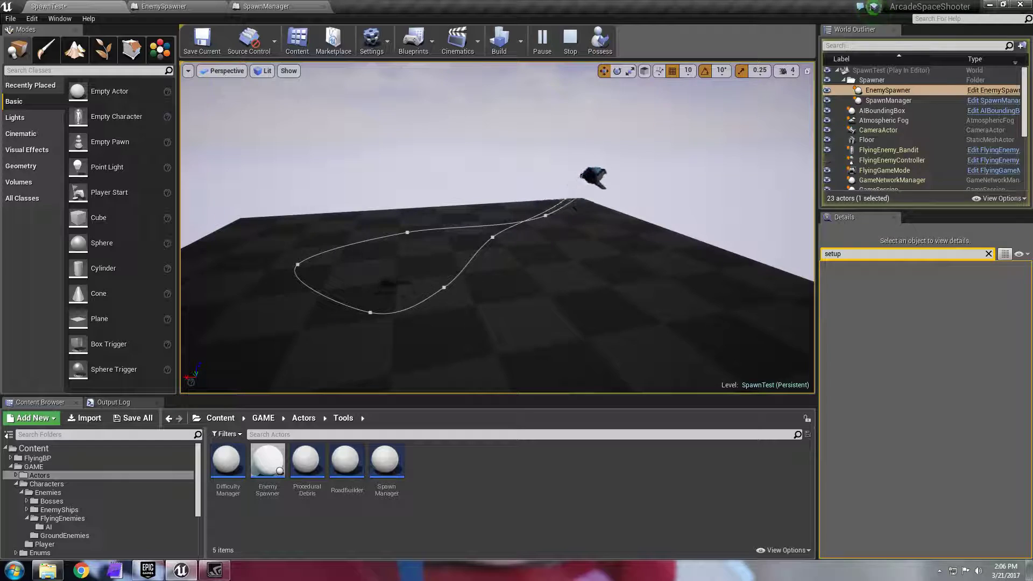
right_click(569, 154)
click(570, 41)
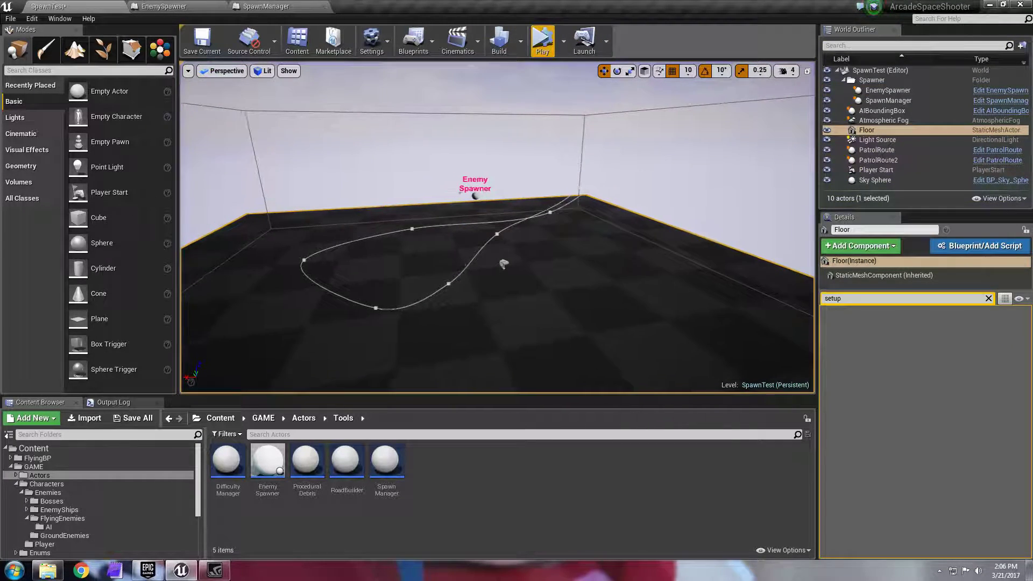
- Select the Enemy Spawner in the level and change its enemy type to Random Flying Enemy
right_drag(506, 237, 619, 211)
click(554, 229)
key(w)
key(s)
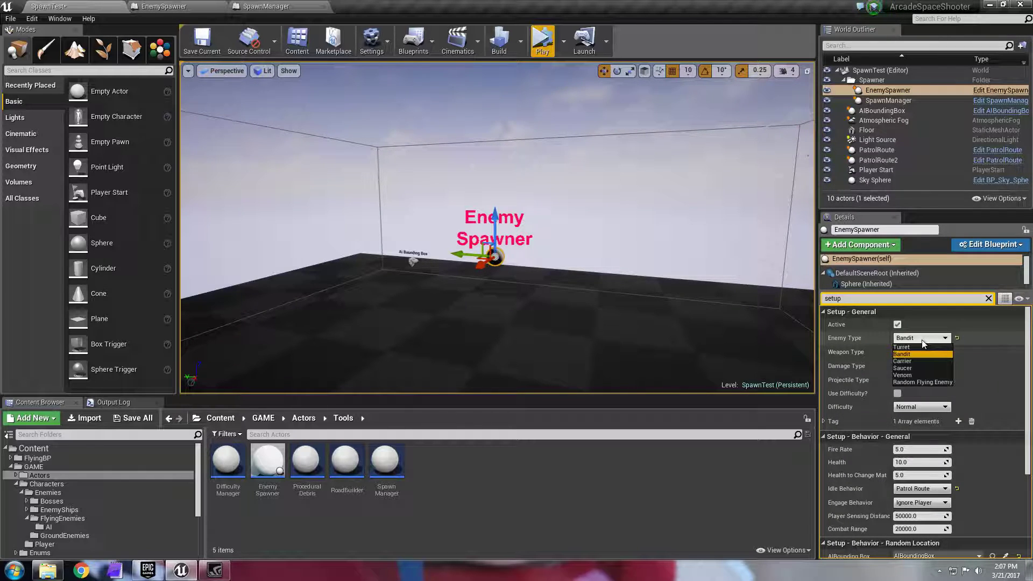
click(915, 382)
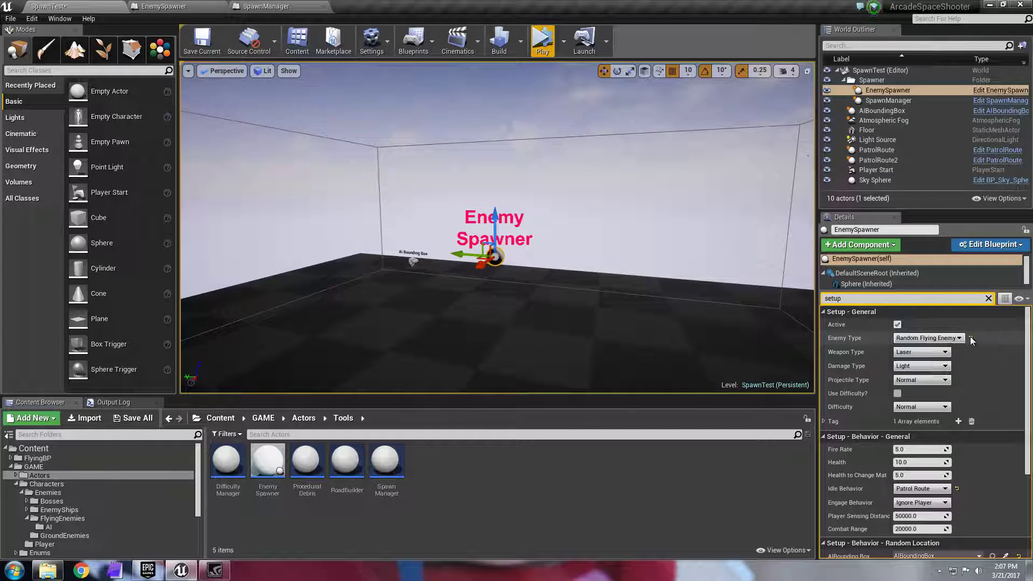
- Enable spawning multiple enemies on the Enemy Spawner and set the spawn number to 5
scroll(844, 524, down, 5)
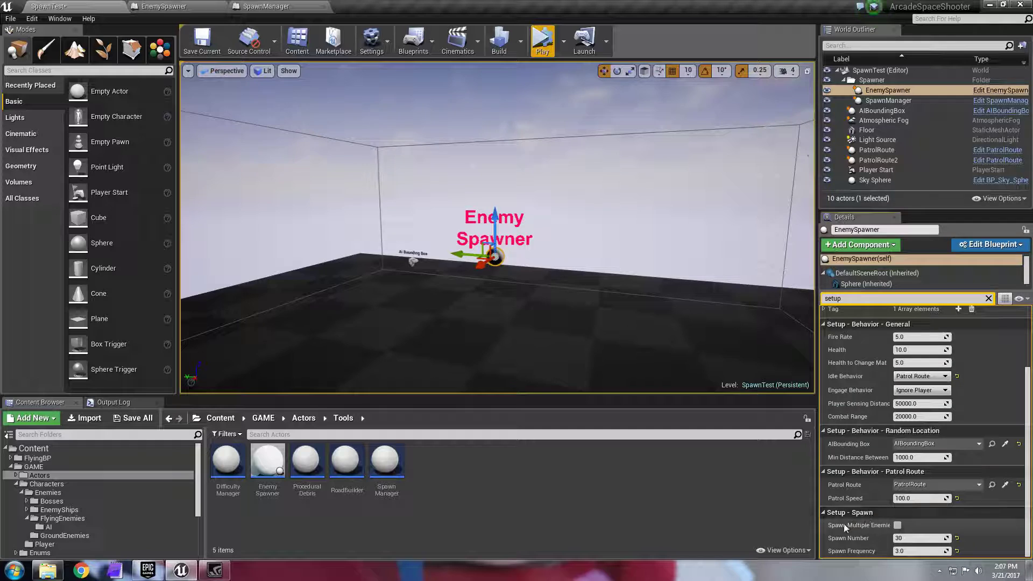
click(897, 525)
click(909, 539)
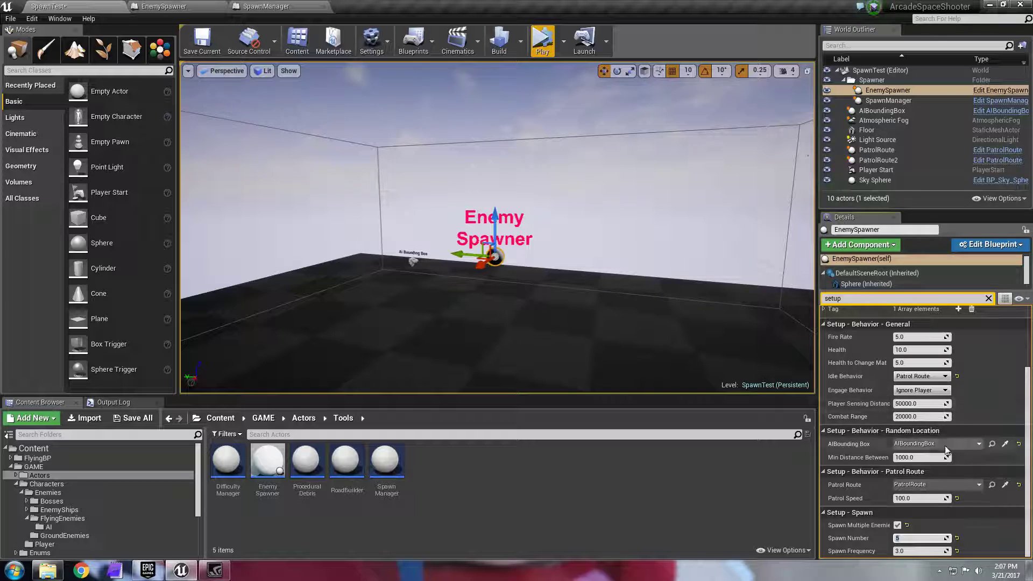
- Set the Enemy Spawner's idle behavior to Move To Random Location
click(942, 376)
click(929, 399)
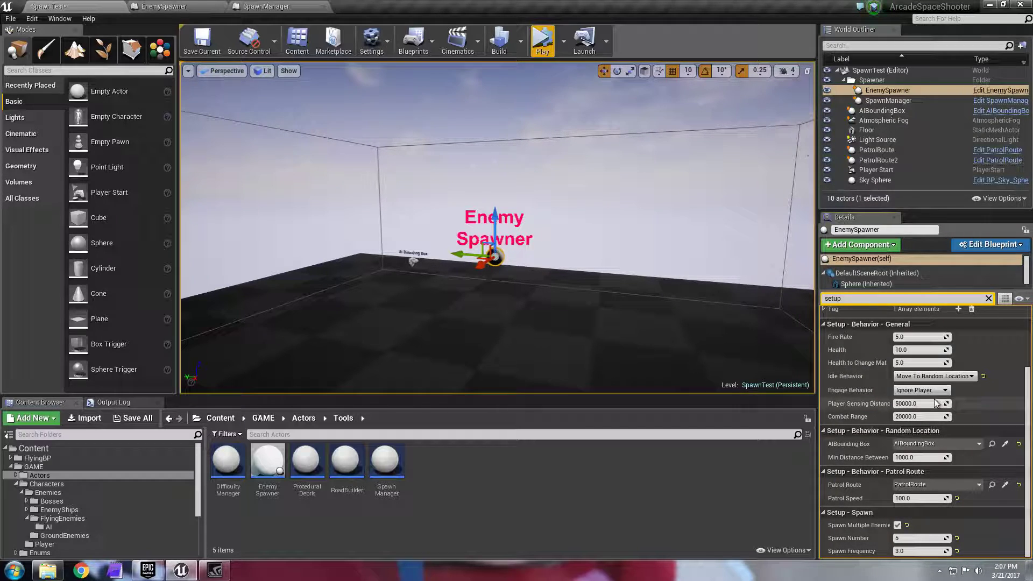
scroll(625, 216, down, 3)
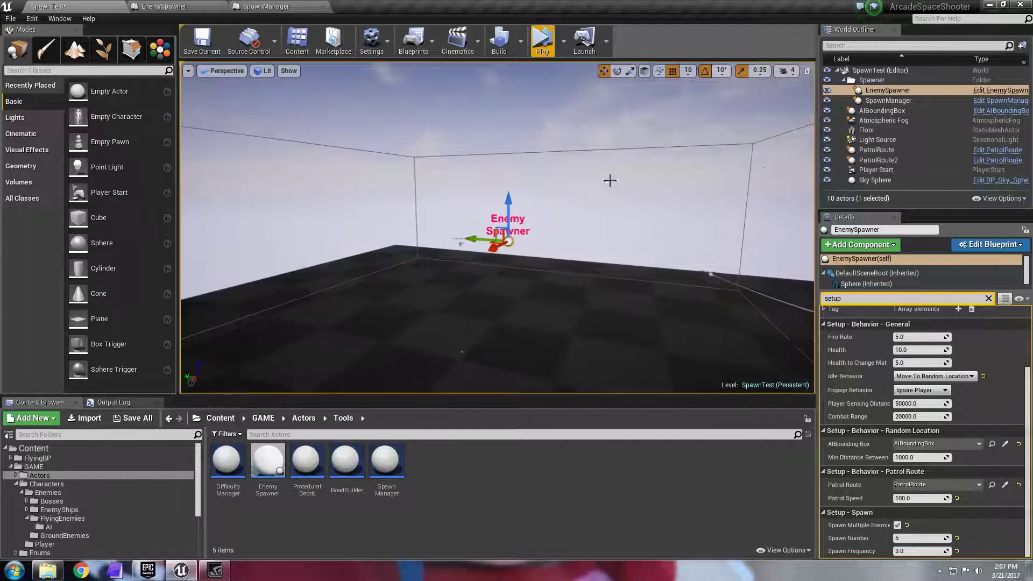
- Simulate the level to observe the random flying enemies moving within the bounding box, and stop the simulation
click(542, 42)
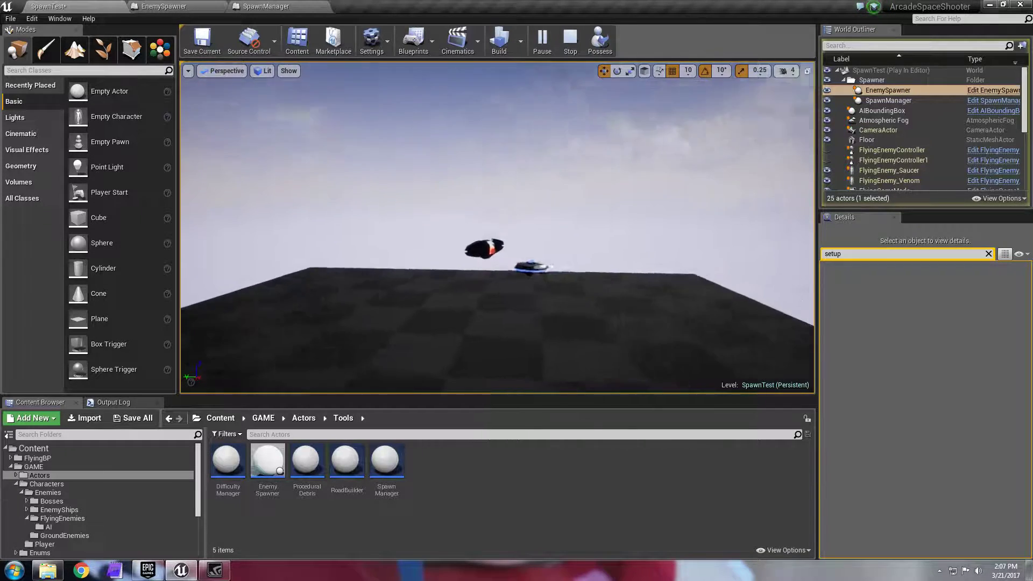
right_click(569, 202)
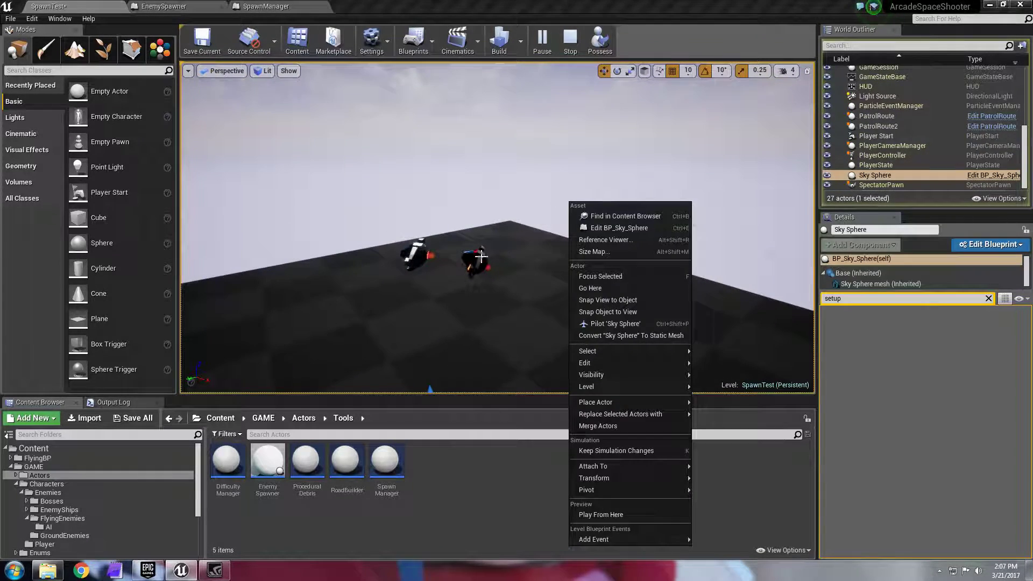
click(519, 236)
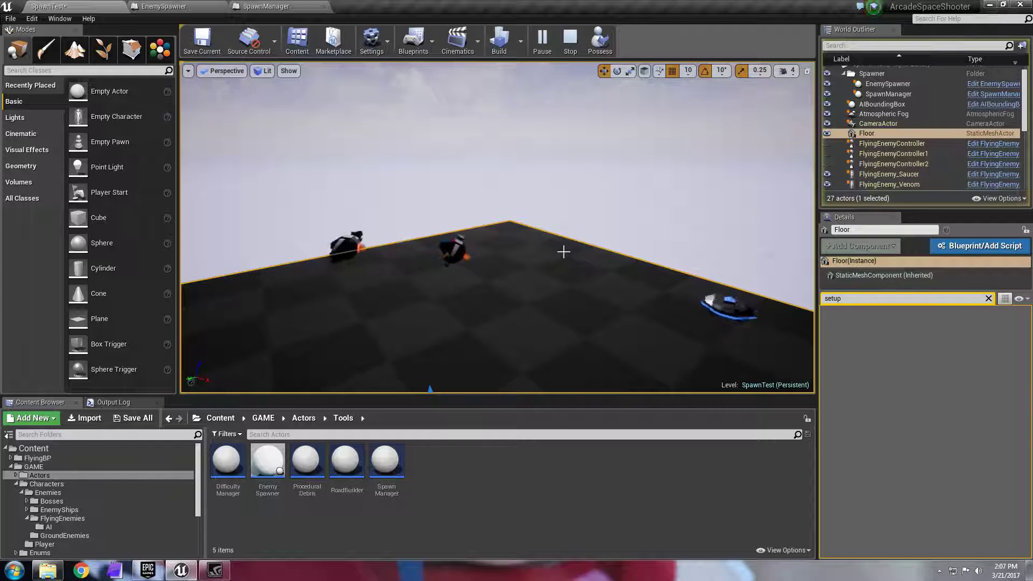
drag(587, 221, 542, 245)
right_drag(571, 232, 579, 221)
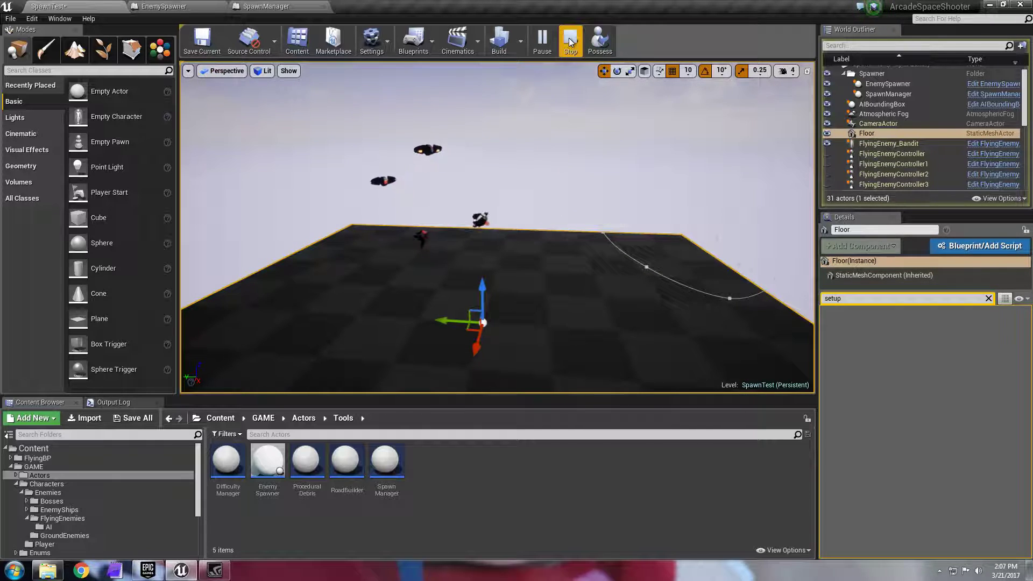
mouse_move(571, 156)
right_down()
mouse_move(684, 188)
mouse_move(580, 150)
right_up()
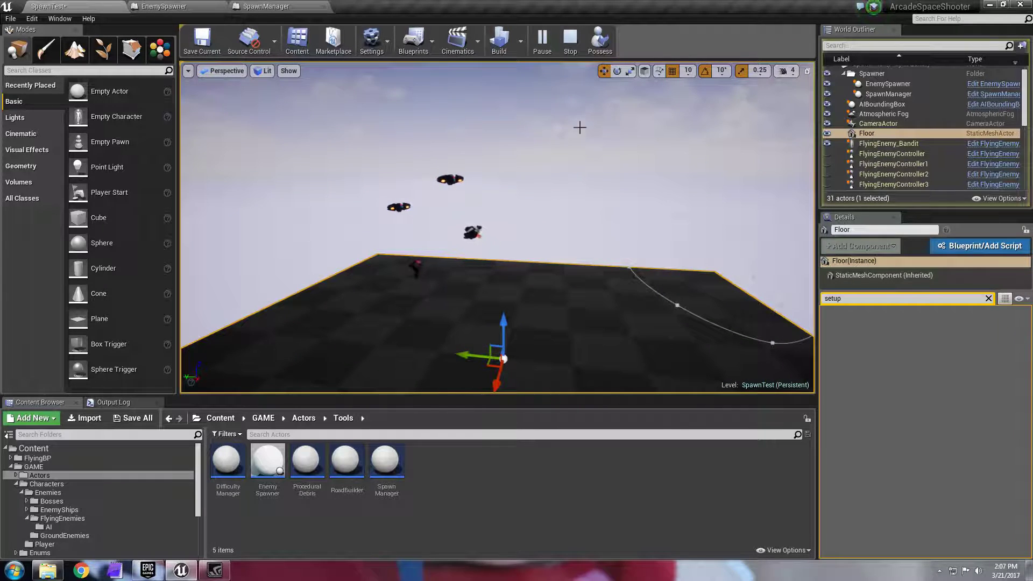
click(571, 41)
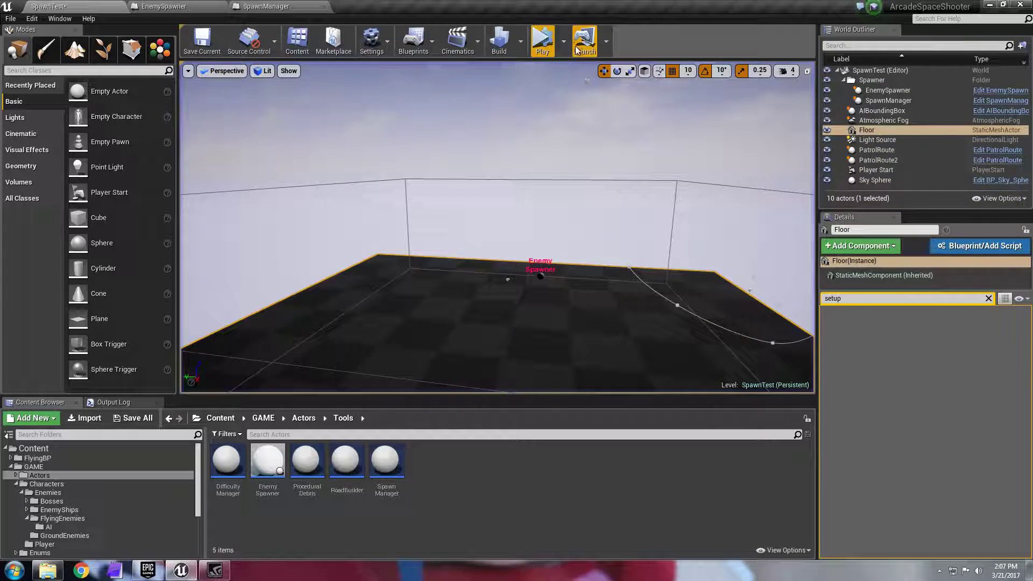
- Set the Enemy Spawner's idle behavior to Patrol Route and assign PatrolRoute2 as its patrol route
click(542, 276)
scroll(1007, 334, down, 4)
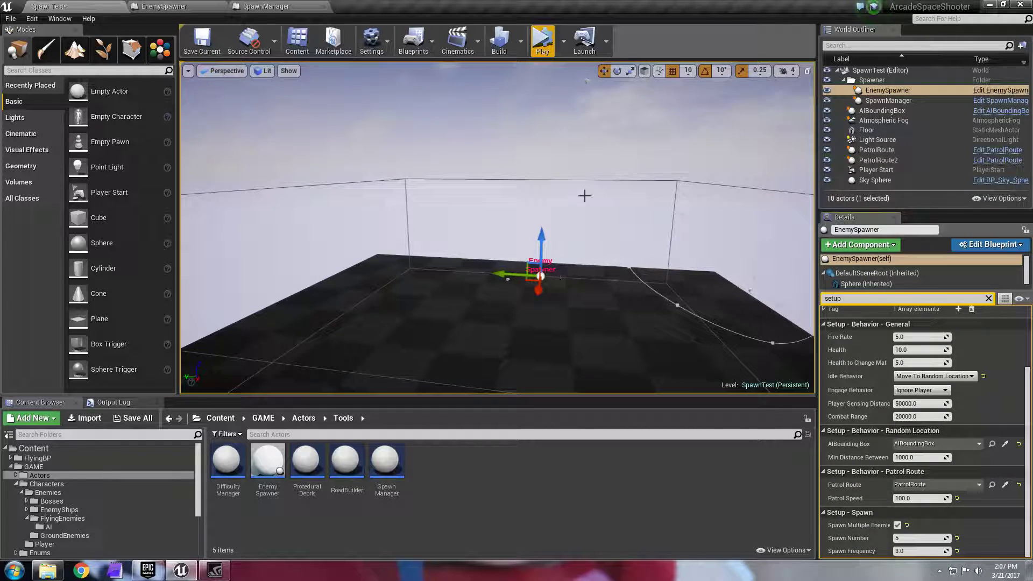
key(w)
right_drag(586, 194, 538, 195)
key(d)
key(s)
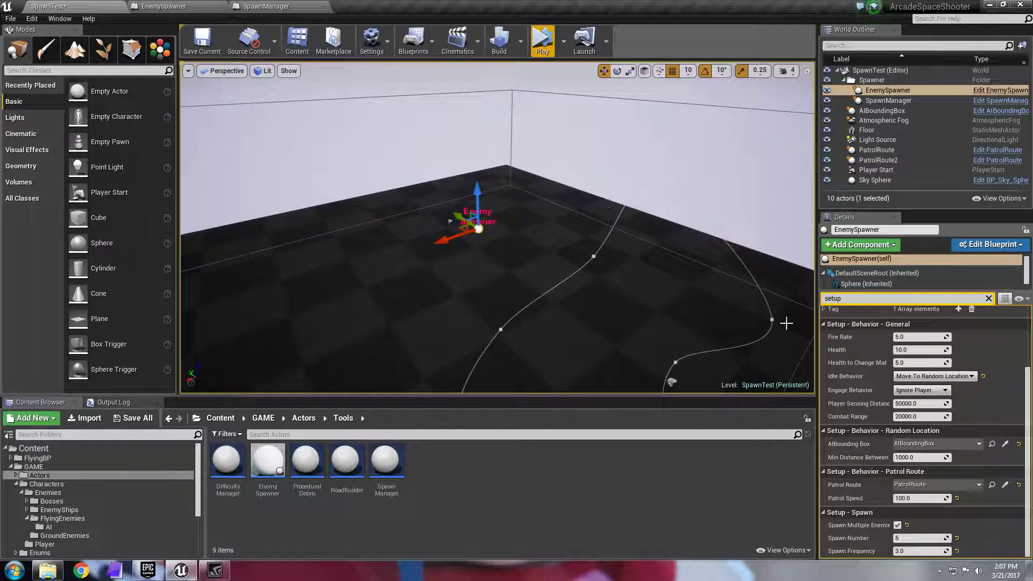
click(933, 377)
click(923, 394)
click(937, 485)
click(896, 373)
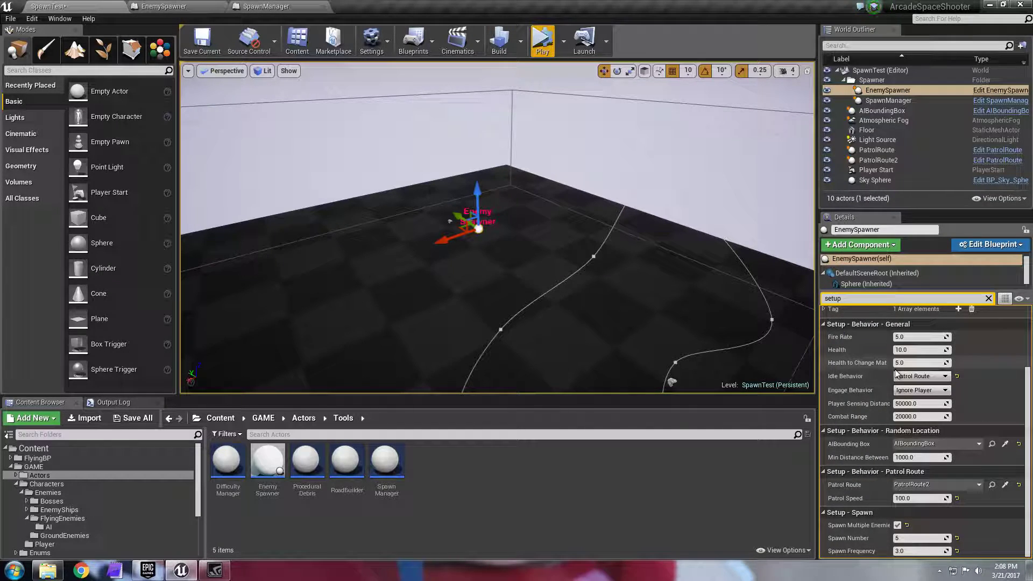
- Set the Enemy Spawner's spawn number to 30 and its spawn frequency to 2.0
click(918, 538)
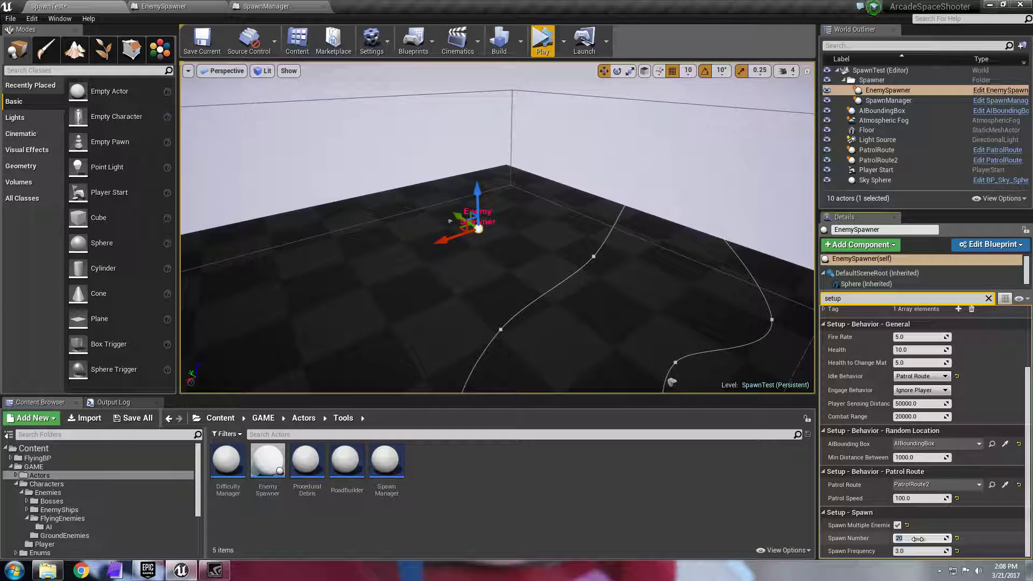
text(20)
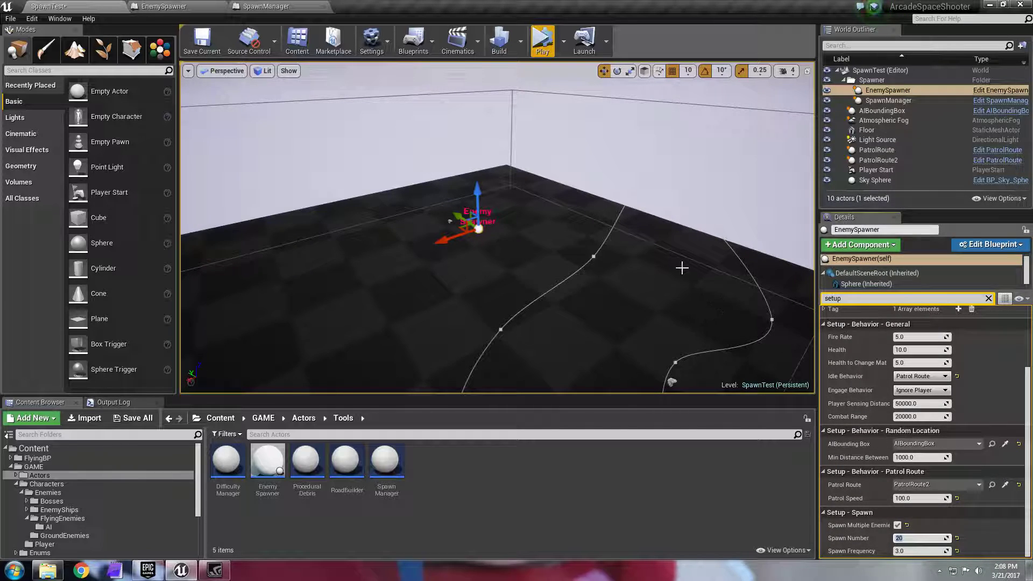
click(912, 552)
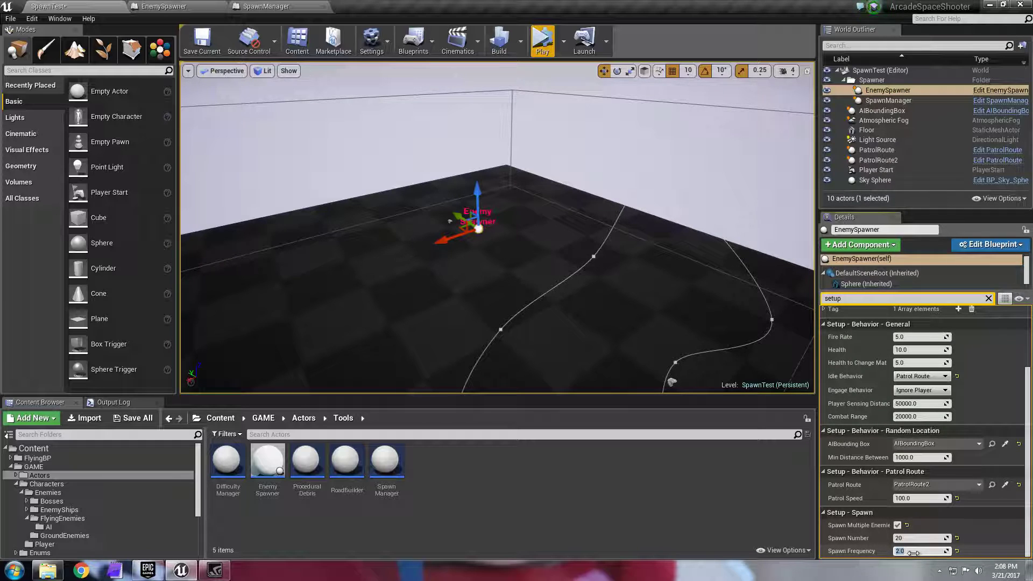
key(Return)
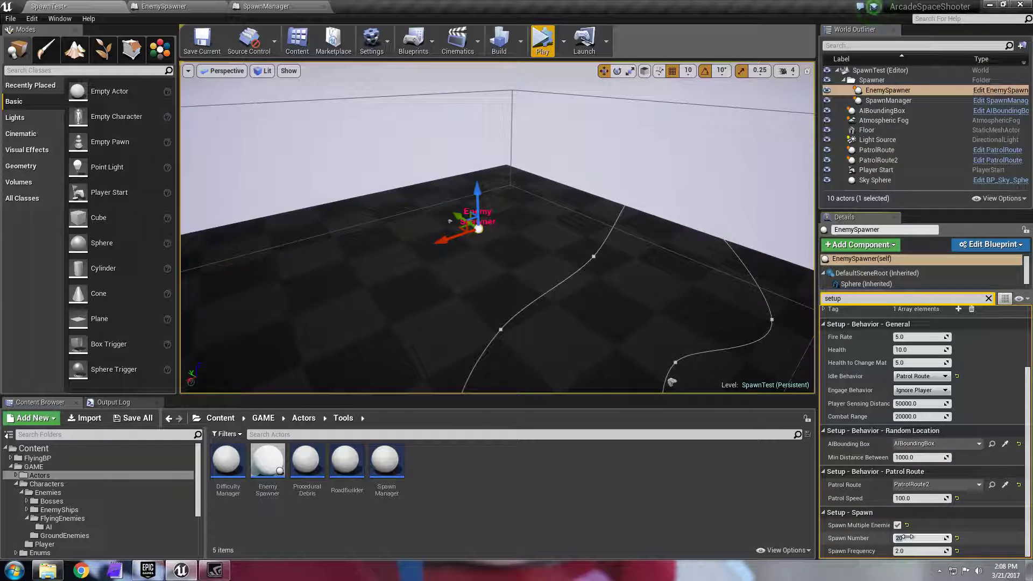
- Simulate the level to observe the multiple spawned enemies following the assigned patrol route, and stop the simulation
mouse_move(608, 226)
right_down()
mouse_move(624, 228)
mouse_move(630, 202)
mouse_move(600, 221)
right_up()
click(544, 52)
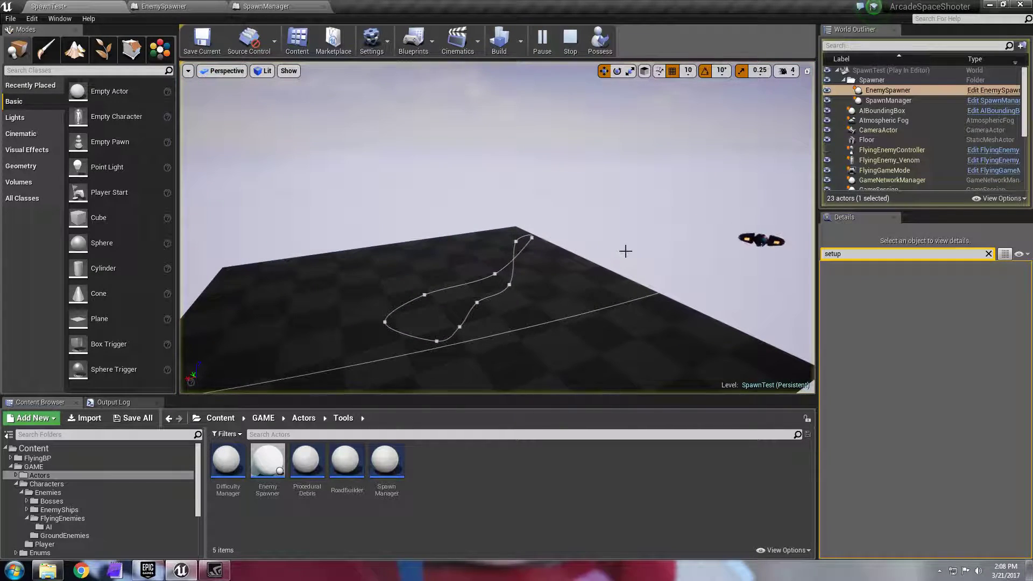
right_drag(729, 275, 694, 284)
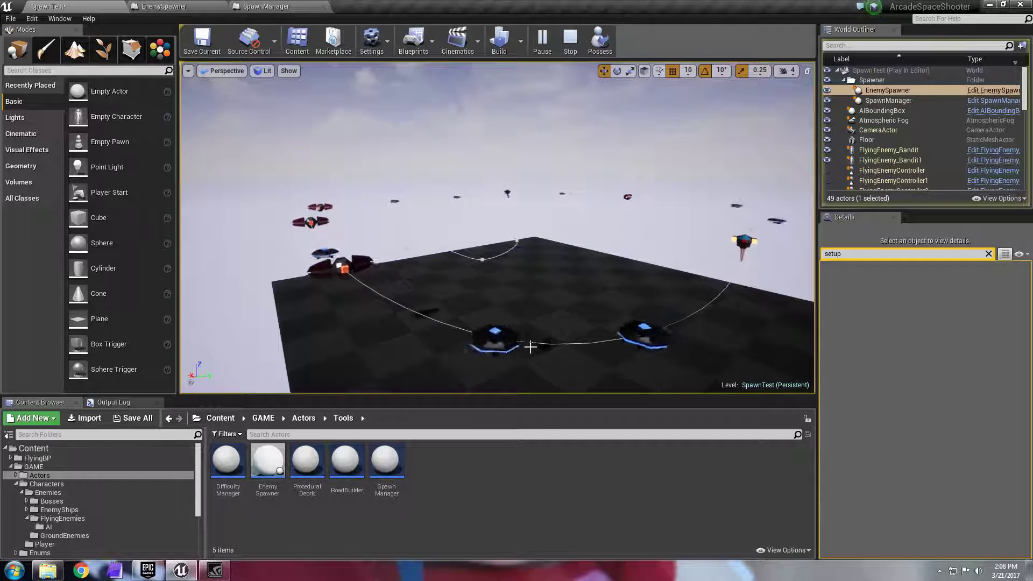
right_drag(529, 274, 613, 284)
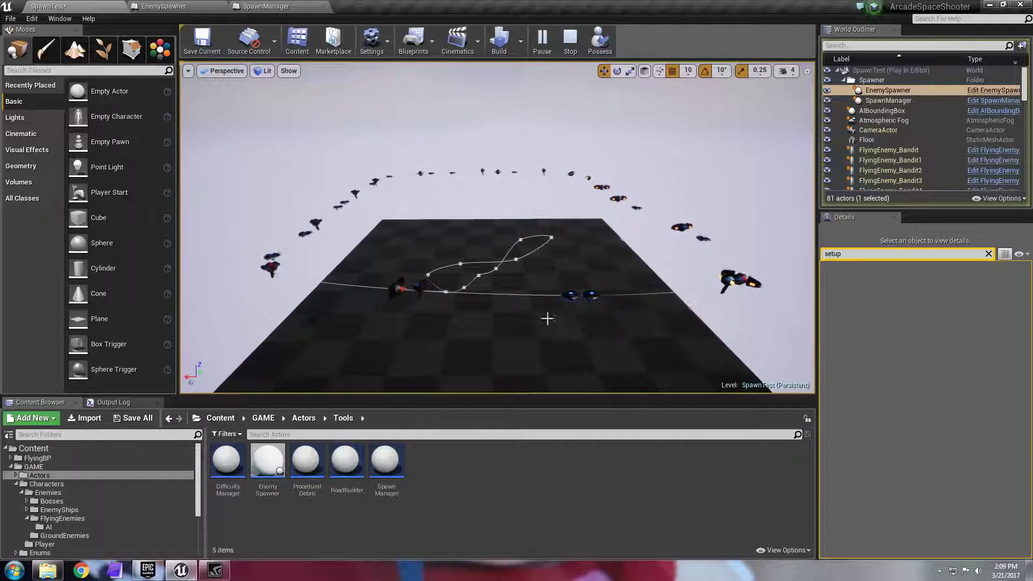
click(571, 50)
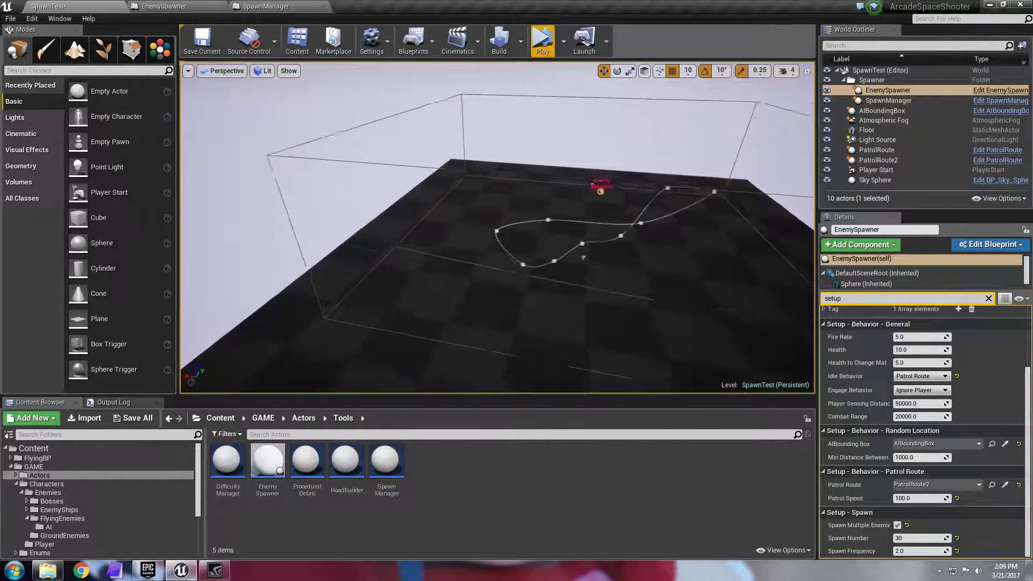
- Move the Enemy Spawner into a corner of the AI bounding box
key(f)
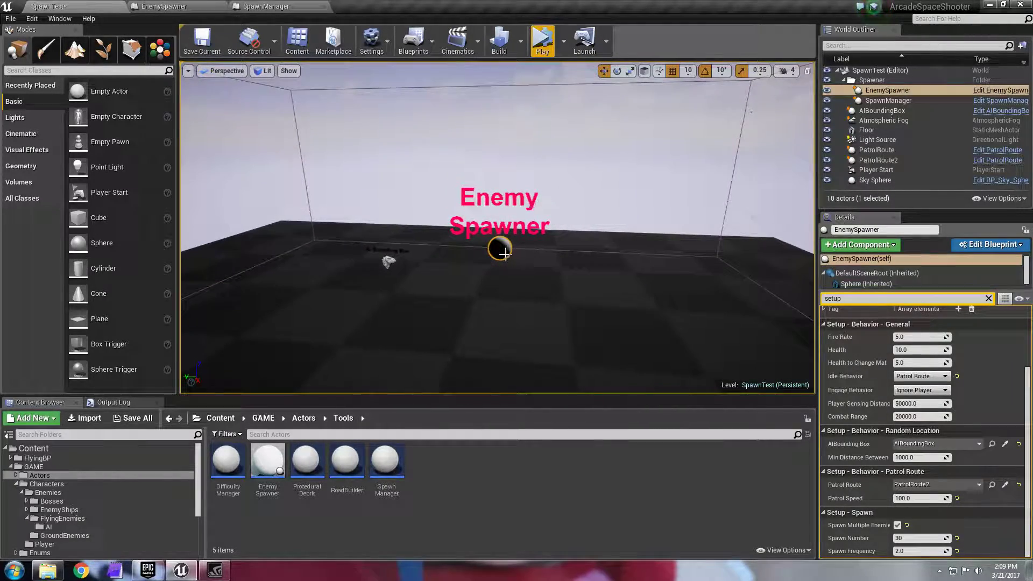
key(s)
right_drag(555, 178, 560, 113)
key(q)
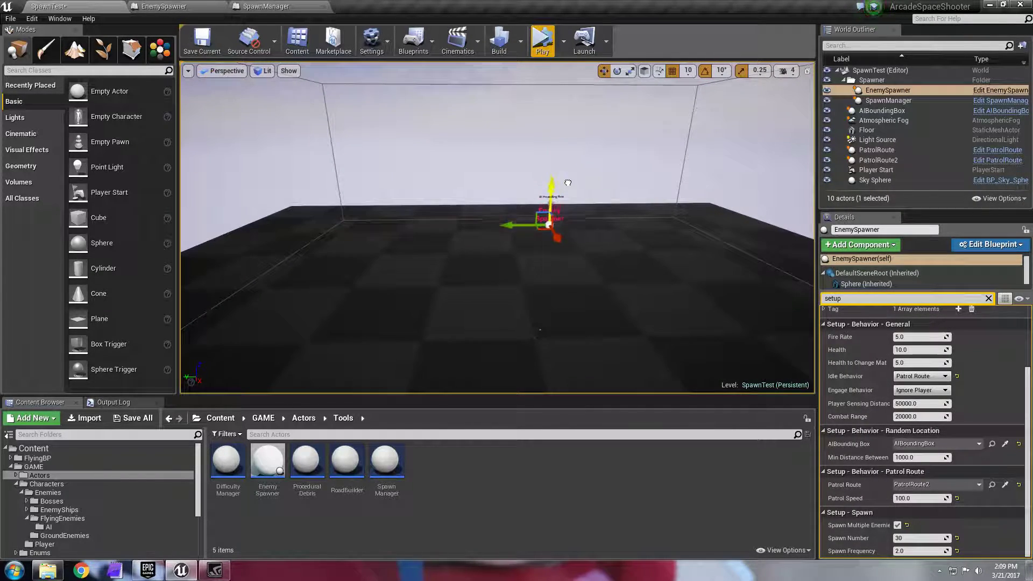
drag(568, 183, 569, 175)
key(a)
right_drag(569, 175, 813, 205)
right_drag(560, 215, 540, 217)
drag(561, 207, 487, 196)
right_drag(498, 189, 417, 167)
key(d)
drag(515, 216, 333, 219)
- Deactivate the Enemy Spawner and set its idle behavior to Move To Random Location
drag(1029, 386, 1029, 322)
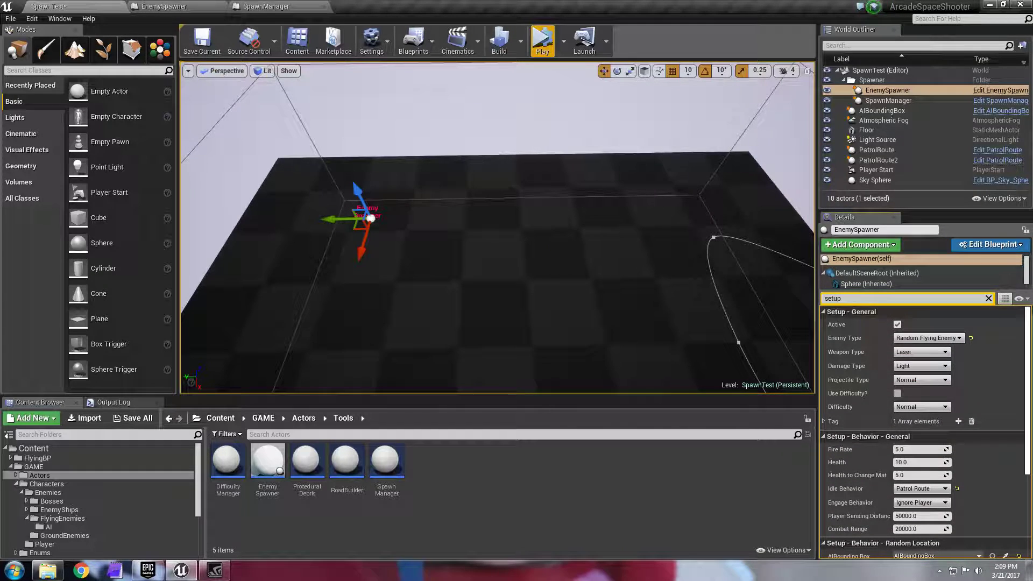
click(898, 325)
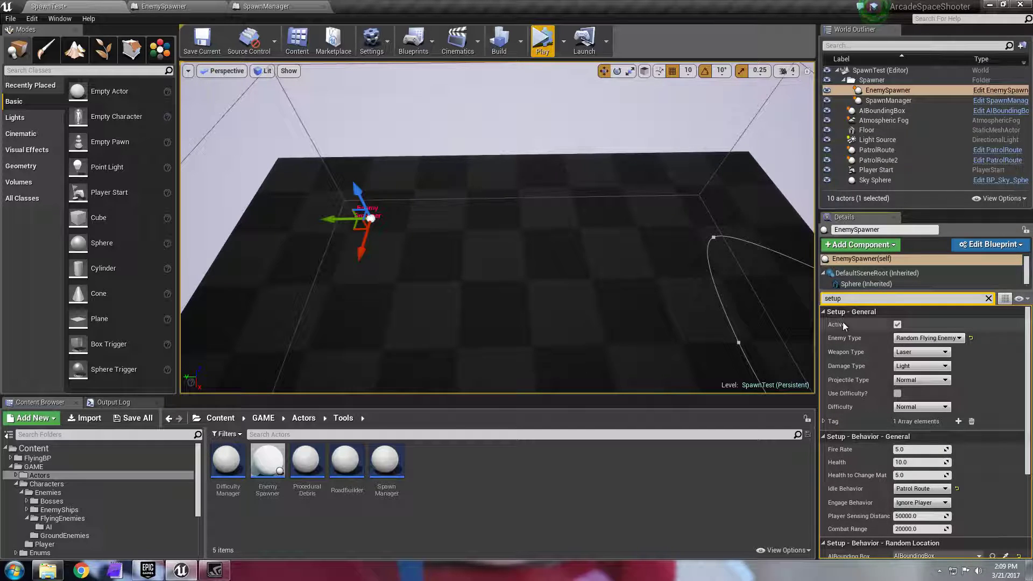
click(898, 325)
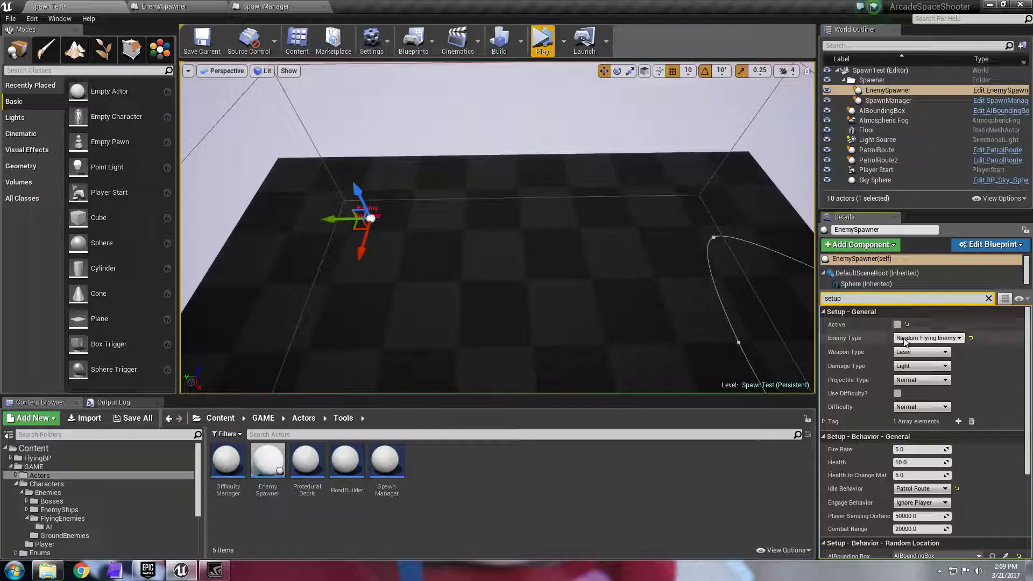
scroll(931, 420, down, 5)
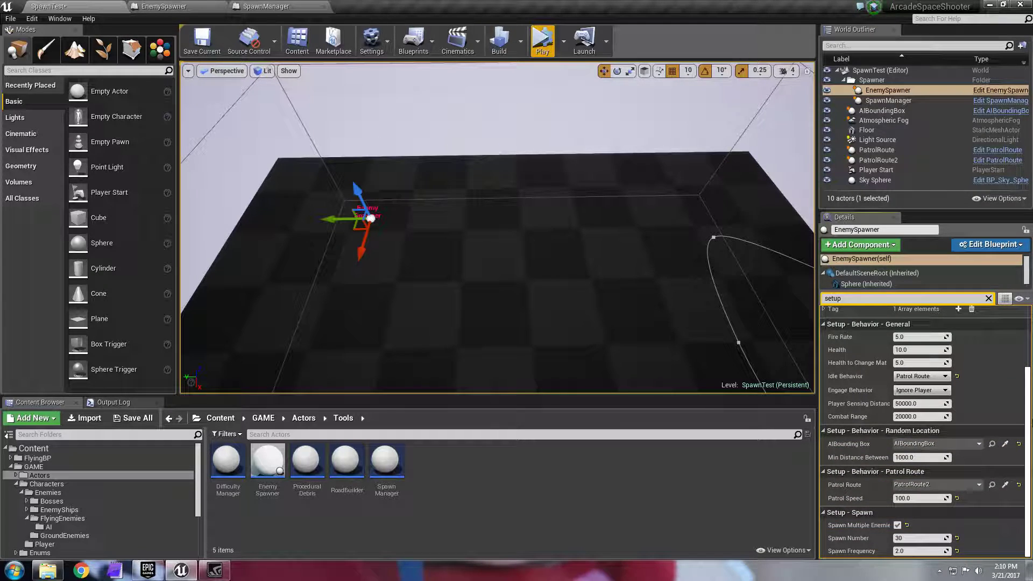
click(935, 377)
click(935, 399)
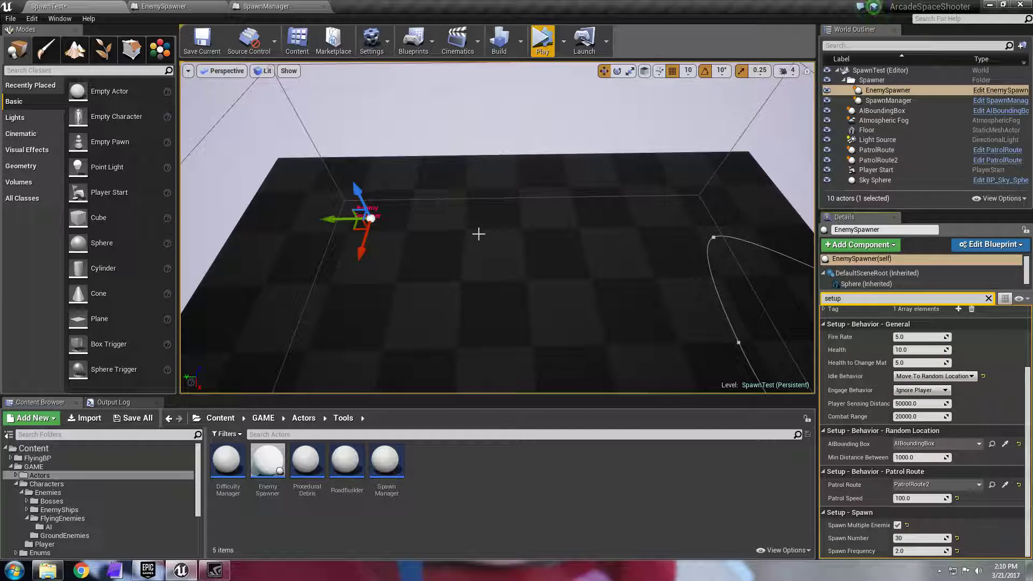
- Duplicate the Enemy Spawner three times, placing one copy near each remaining corner of the AI bounding box
scroll(964, 355, up, 4)
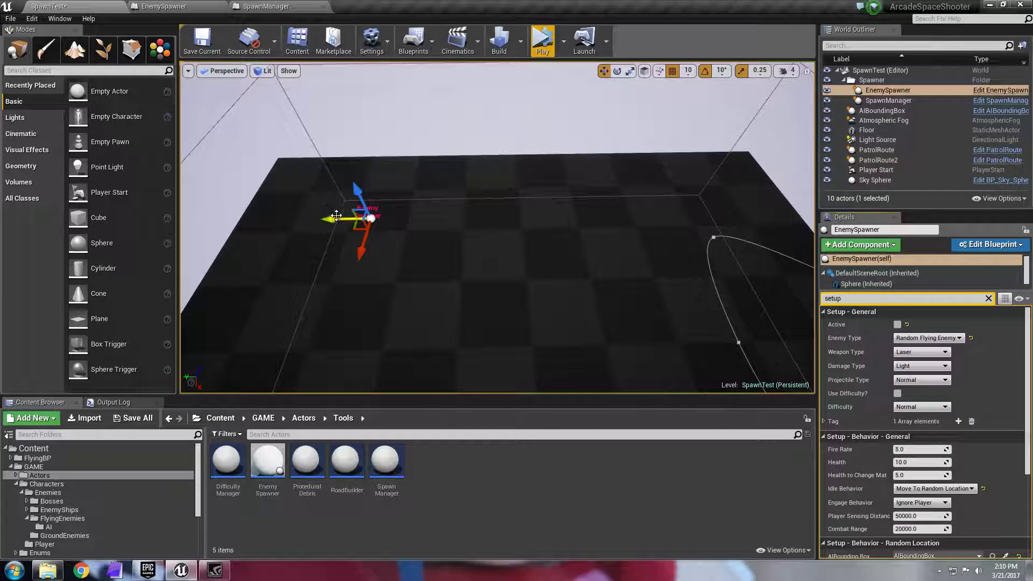
alt+drag(332, 219, 641, 225)
right_drag(635, 237, 813, 261)
alt+drag(478, 199, 717, 240)
right_drag(656, 254, 657, 256)
alt+drag(561, 250, 359, 341)
right_drag(419, 304, 505, 160)
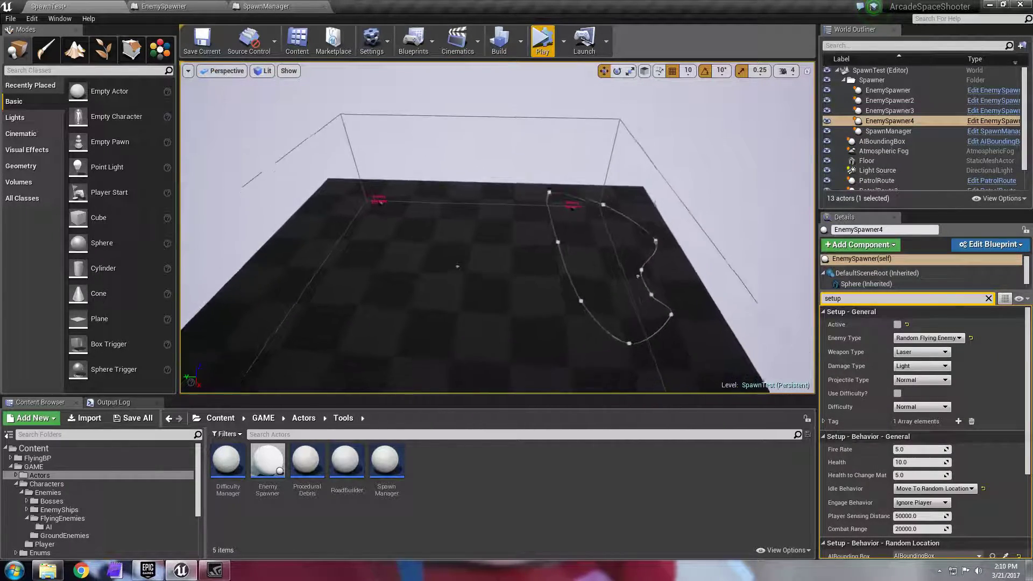
- Examine the Spawn Manager's setup options and compare its spawner tag with the tags on the first two Enemy Spawners
right_drag(532, 272, 532, 249)
click(868, 132)
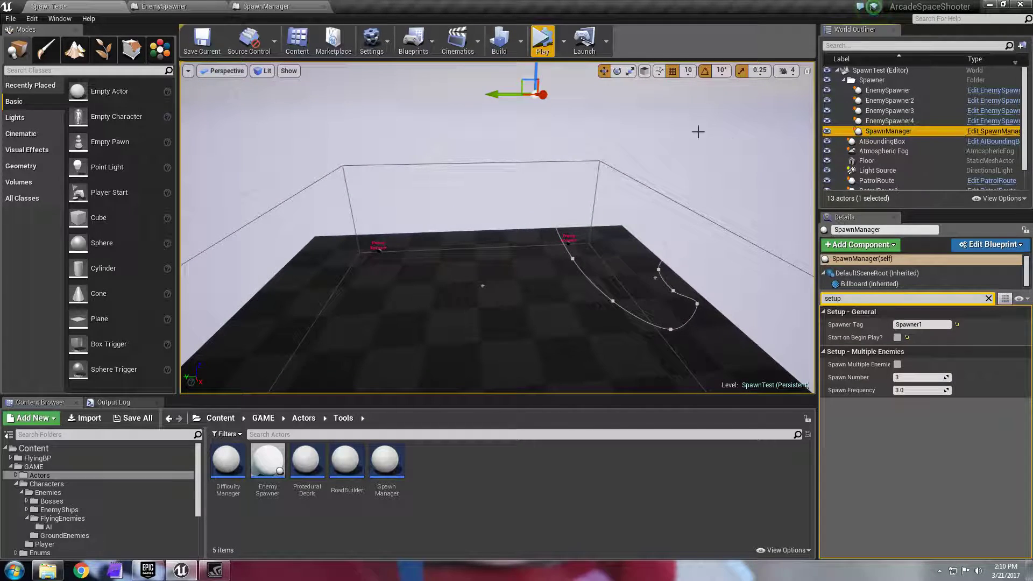
key(f)
right_drag(517, 231, 531, 249)
right_drag(554, 179, 540, 228)
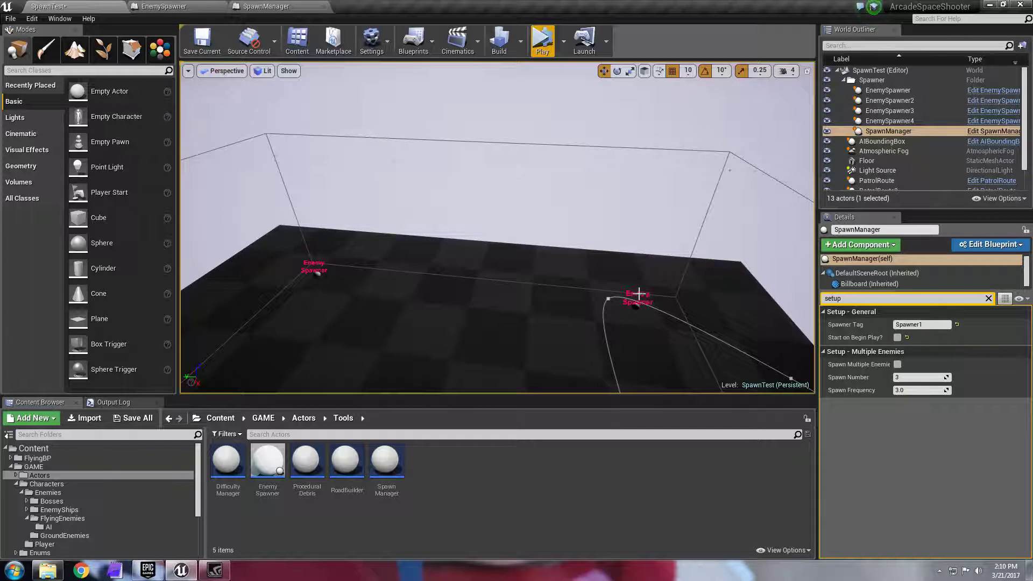
click(318, 273)
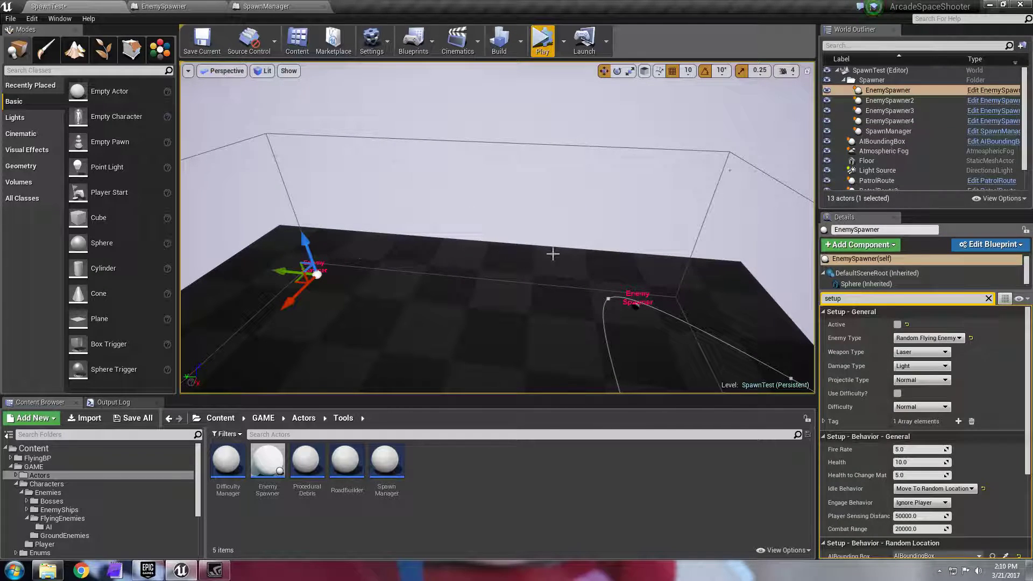
click(823, 421)
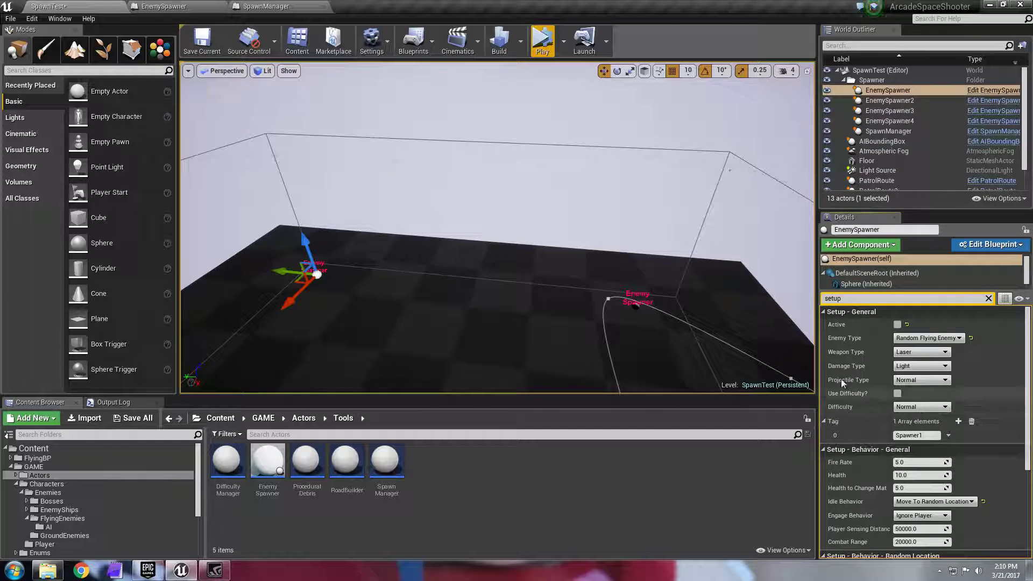
click(638, 306)
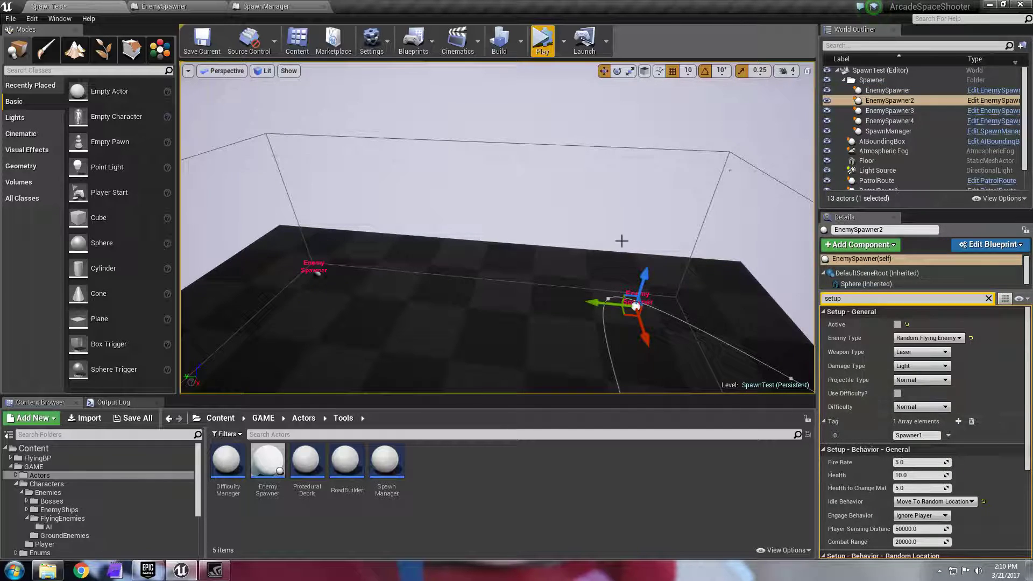
- Enable Start on Begin Play for the Spawn Manager
double_click(871, 132)
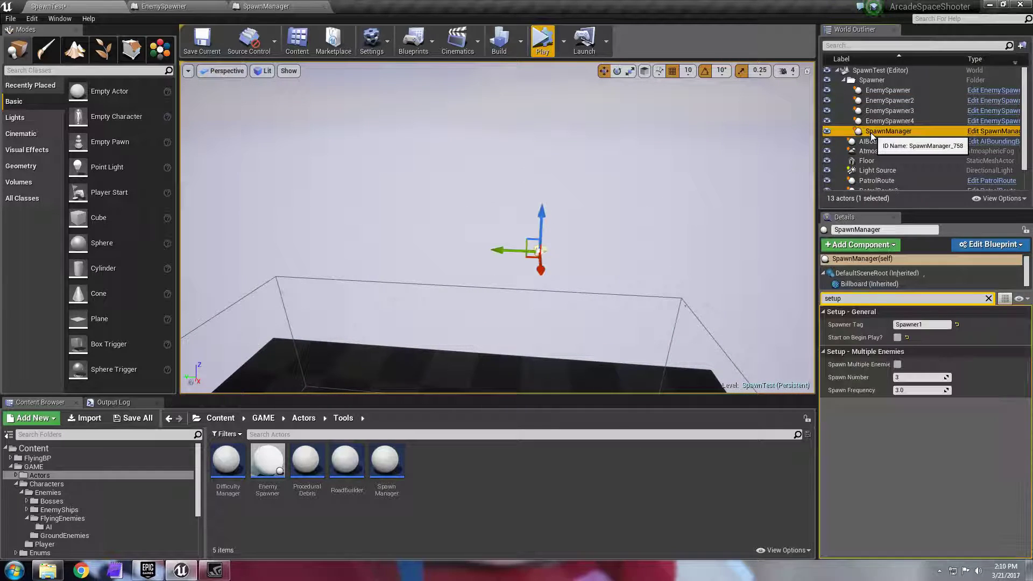
mouse_move(498, 228)
right_down()
mouse_move(501, 210)
mouse_move(497, 229)
mouse_move(512, 237)
mouse_move(511, 221)
right_up()
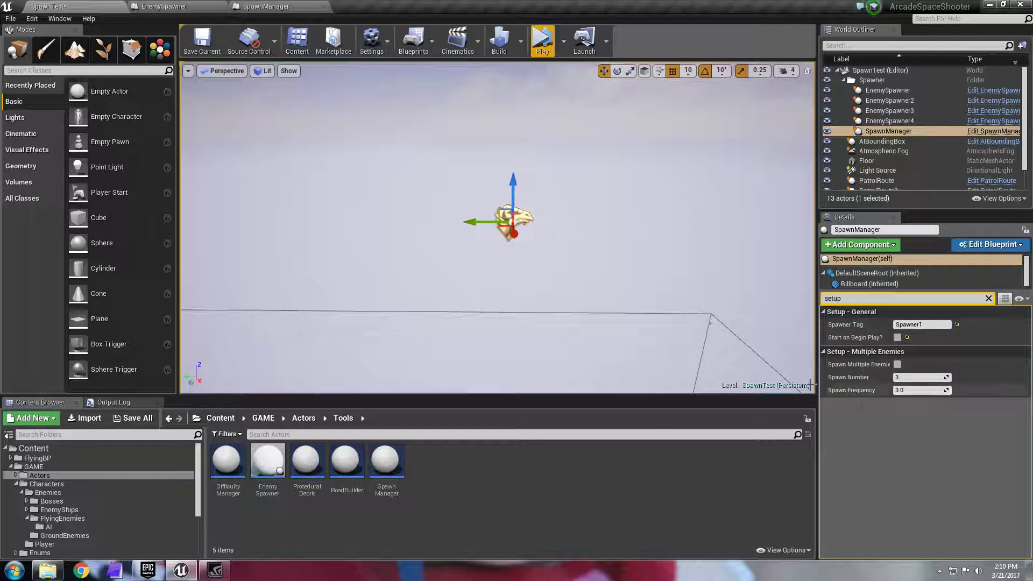
right_drag(651, 233, 683, 235)
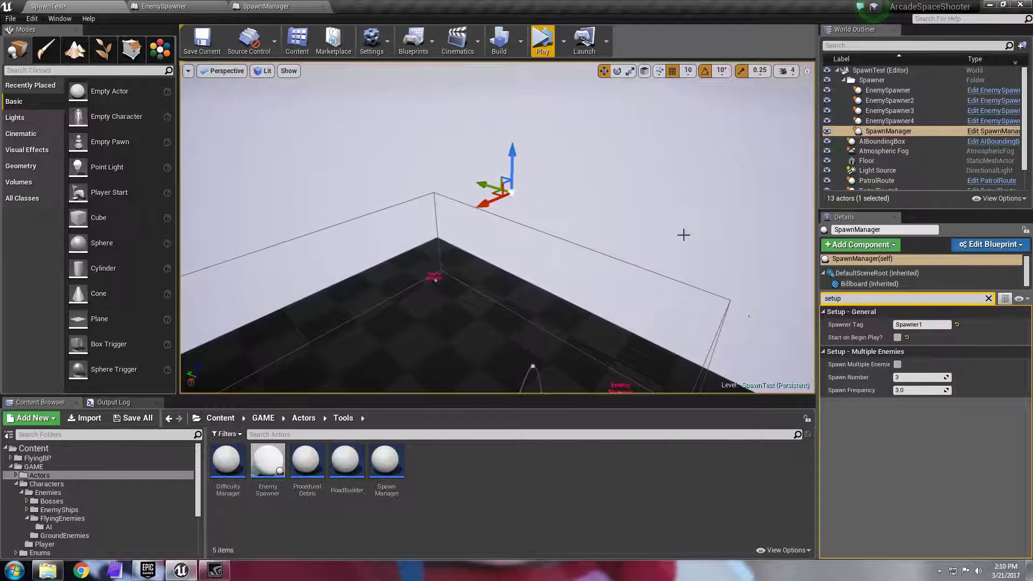
click(897, 337)
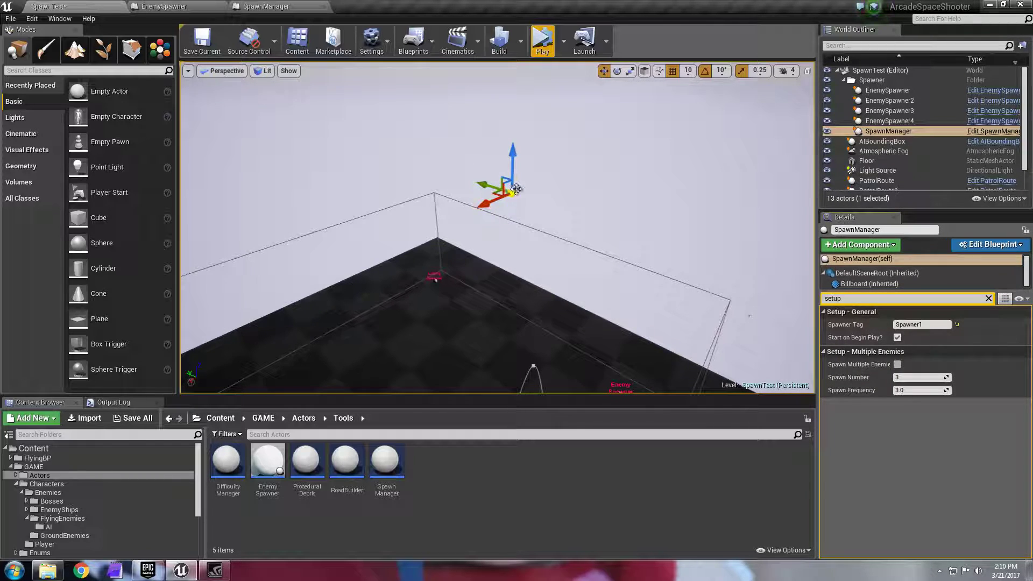
- Simulate the level to observe the Spawn Manager triggering the four corner spawners, and stop the simulation
right_drag(496, 242, 436, 272)
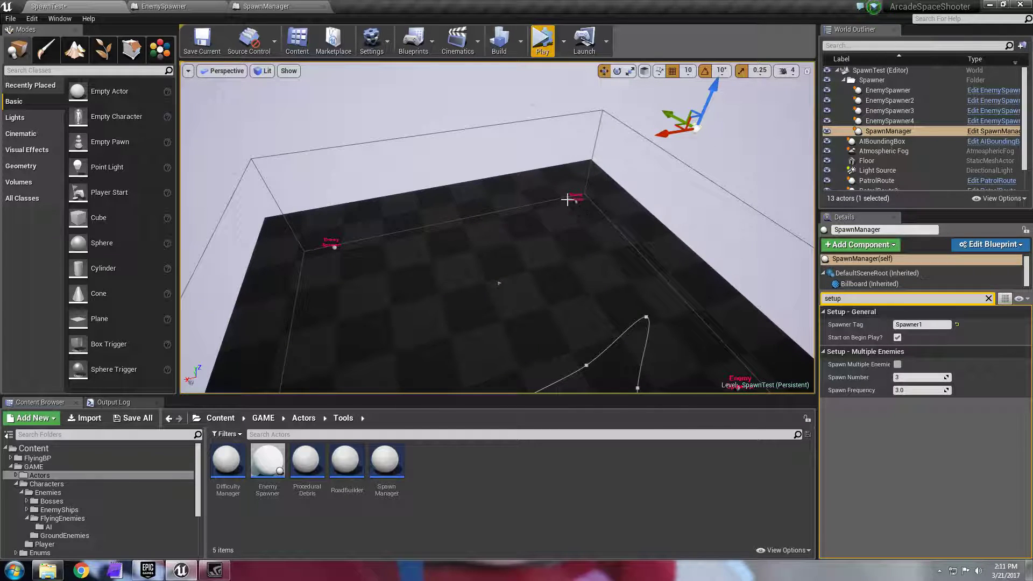
right_drag(567, 199, 669, 211)
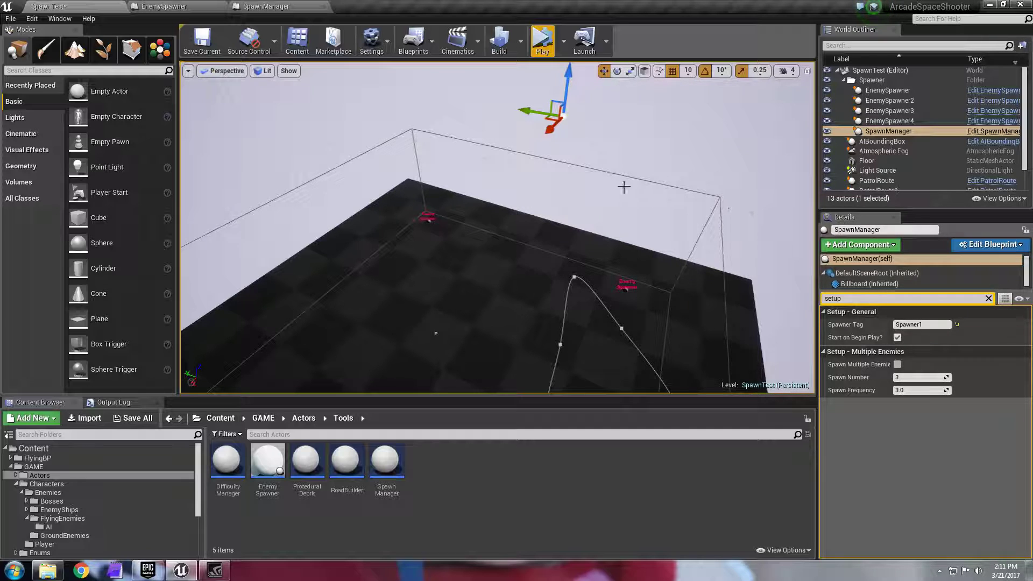
click(542, 39)
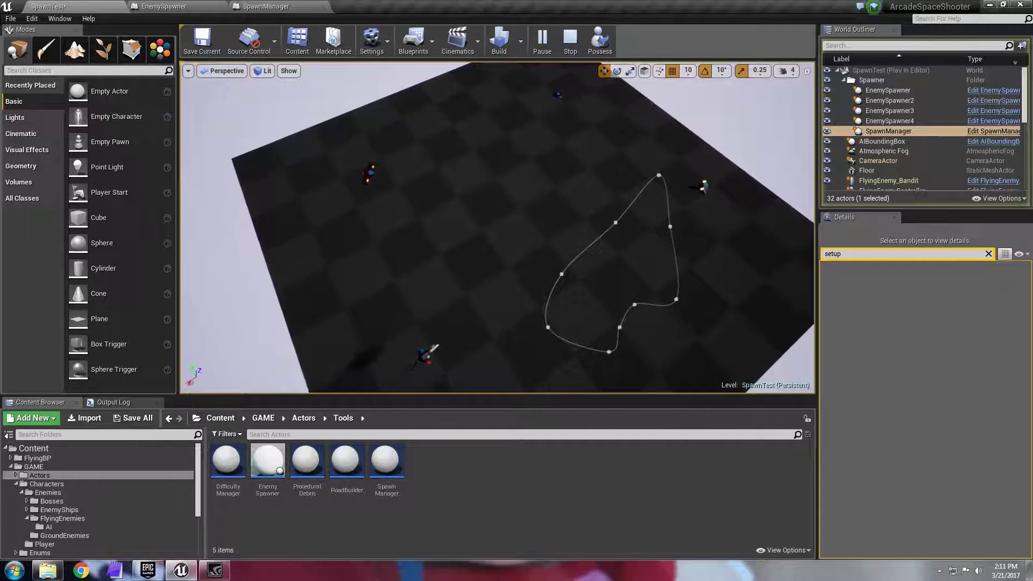
right_click(646, 211)
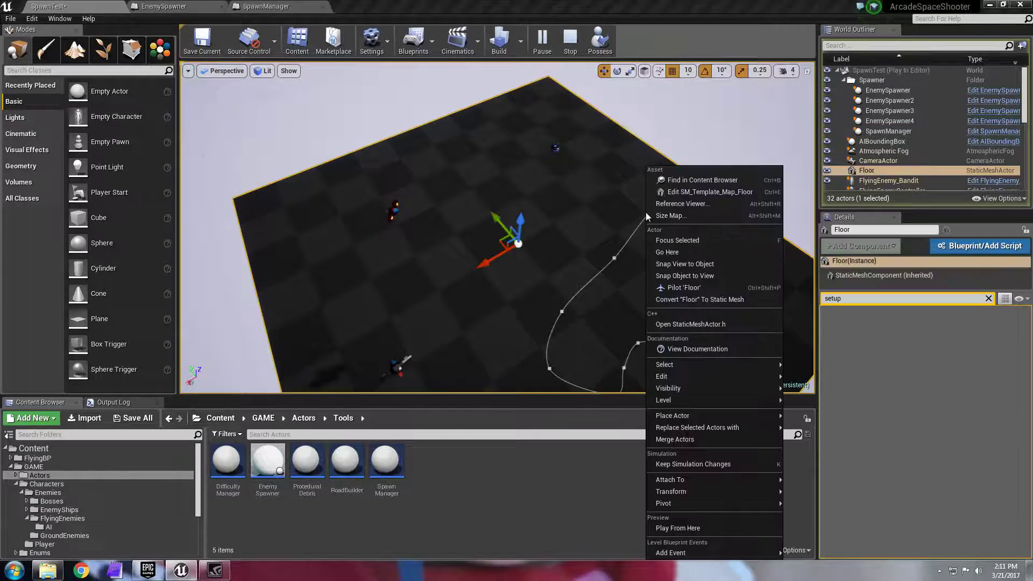
click(570, 41)
- Enable spawning multiple enemies on the Spawn Manager and set its spawn number to 10
right_drag(622, 192, 694, 218)
click(505, 241)
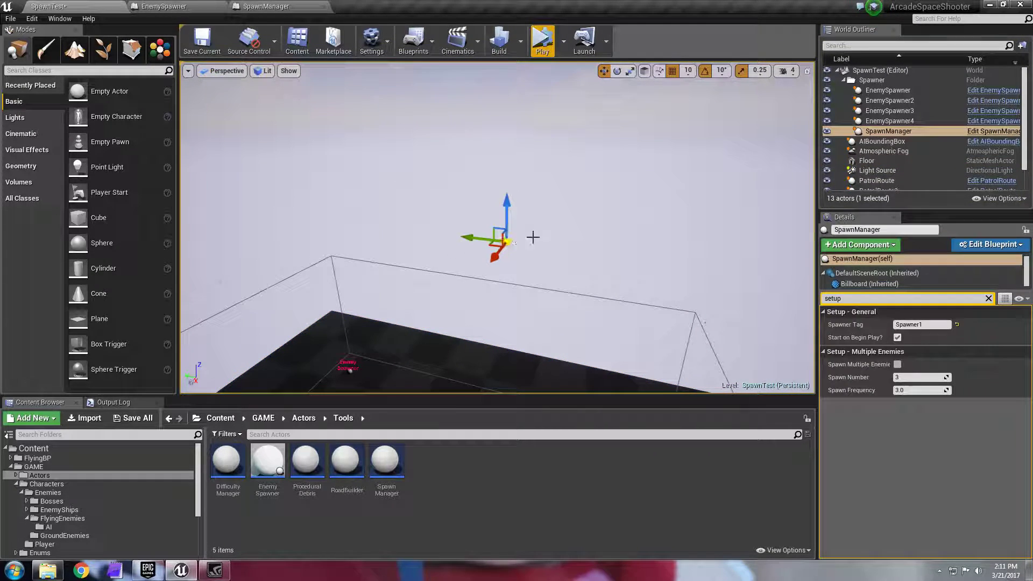
click(897, 364)
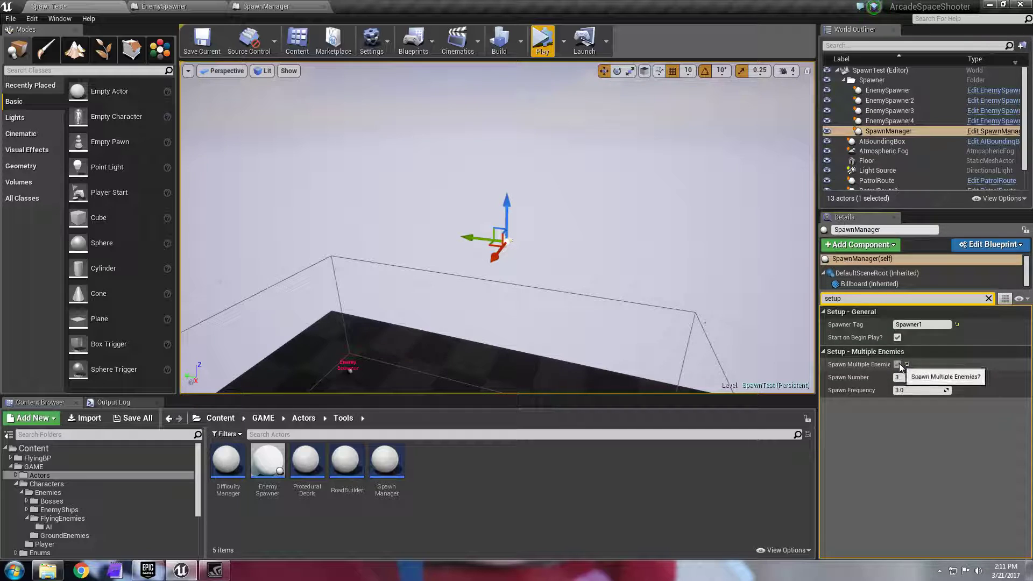
drag(889, 373, 919, 373)
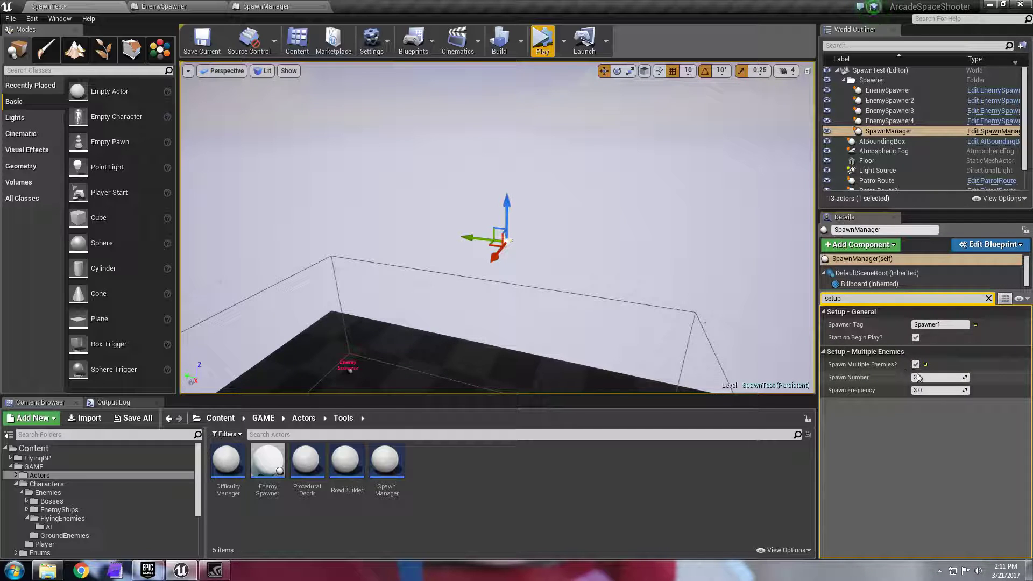
click(921, 378)
text(1)
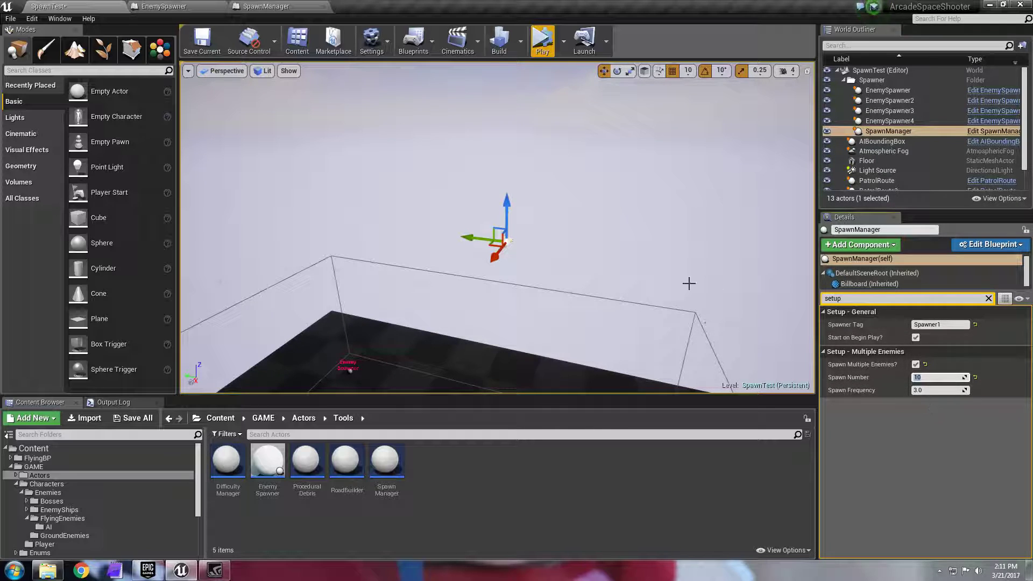
text(0)
key(Return)
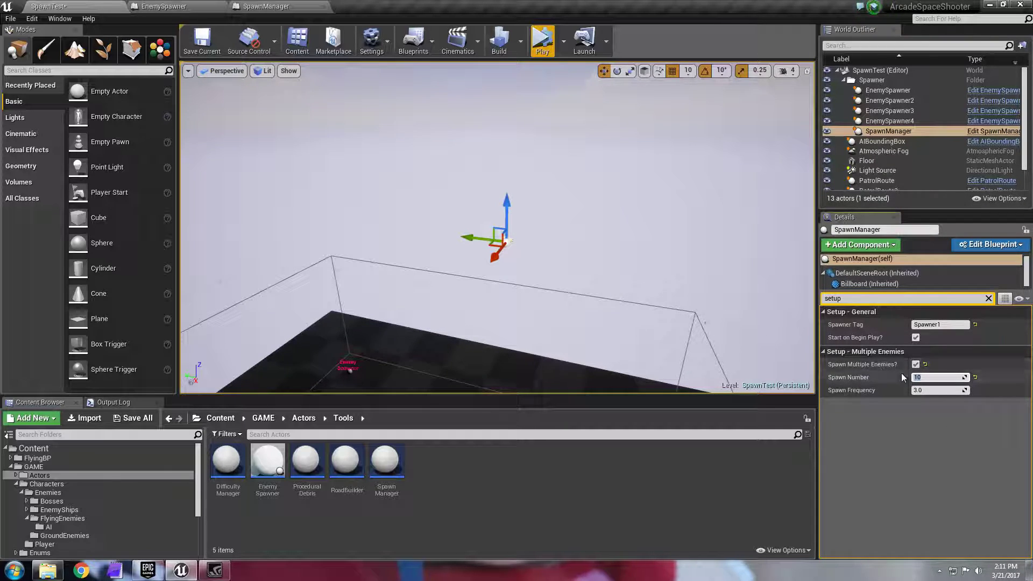
- Simulate the level and observe the whole floor while the Spawn Manager triggers the four spawners with multiple enemies
key(s)
mouse_move(563, 134)
right_down()
mouse_move(560, 151)
mouse_move(563, 133)
right_up()
click(543, 42)
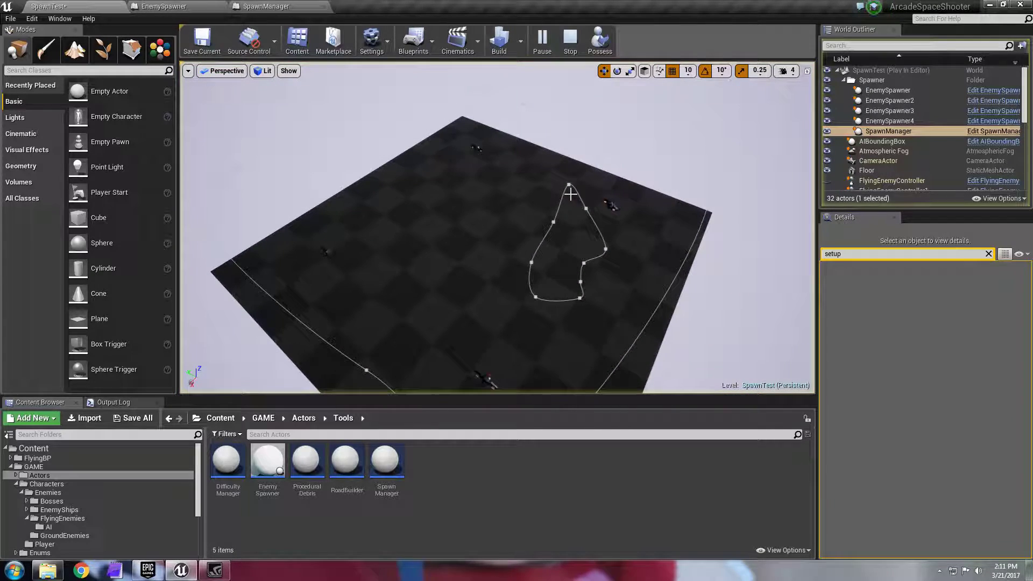
key(a)
right_drag(497, 227, 633, 224)
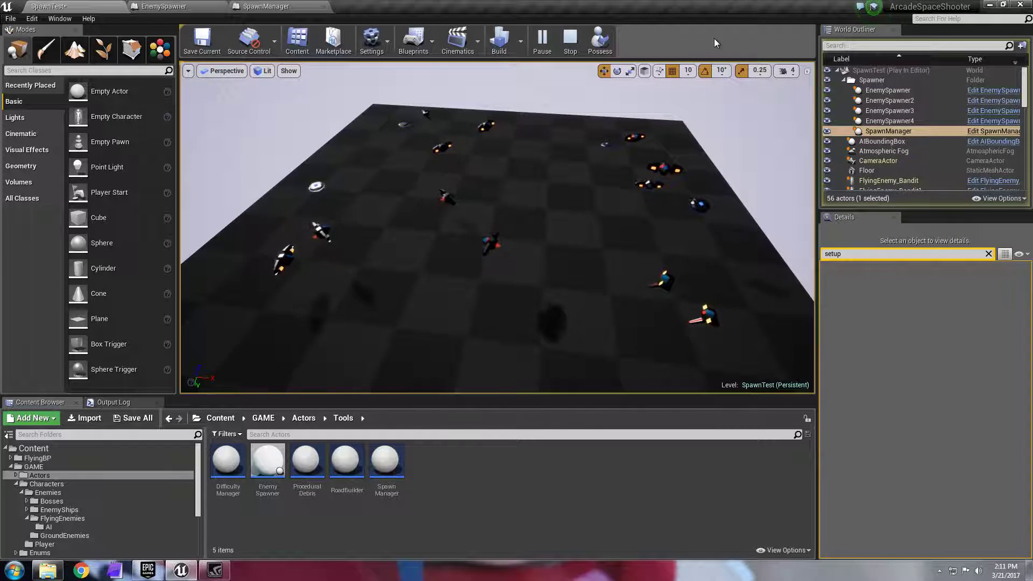
- Switch the viewport to full screen, watch the enemy waves from a distance and close up, and stop the simulation
key(F11)
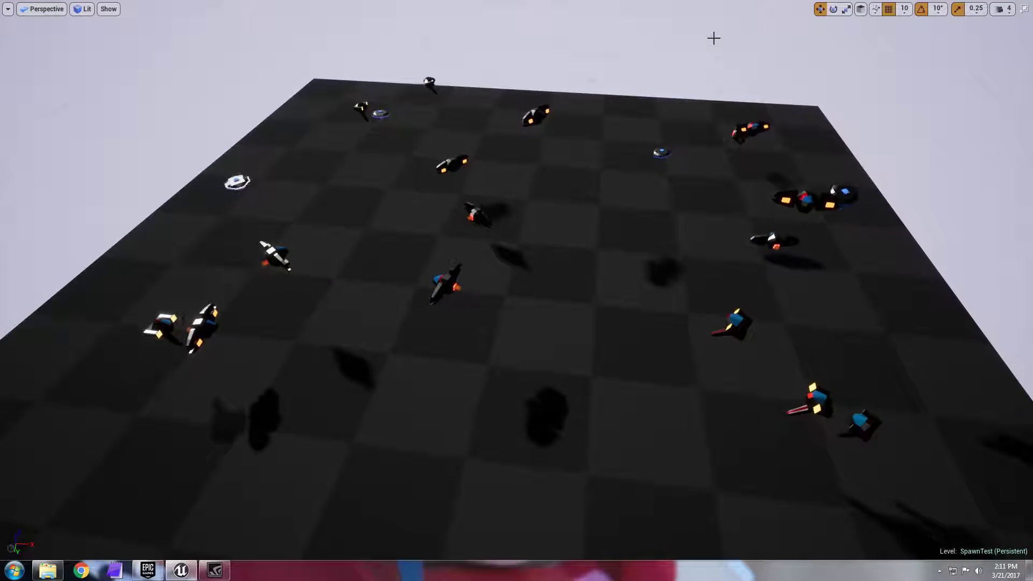
key(s)
mouse_move(686, 137)
right_down()
mouse_move(687, 123)
mouse_move(683, 141)
mouse_move(682, 131)
right_up()
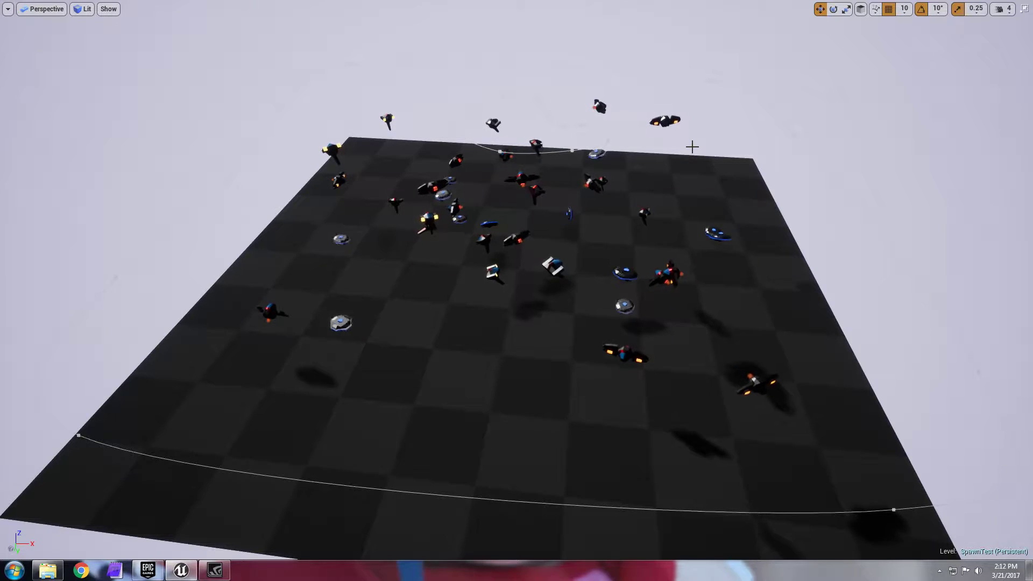
right_drag(690, 150, 708, 144)
key(w)
right_drag(646, 210, 636, 203)
right_click(637, 202)
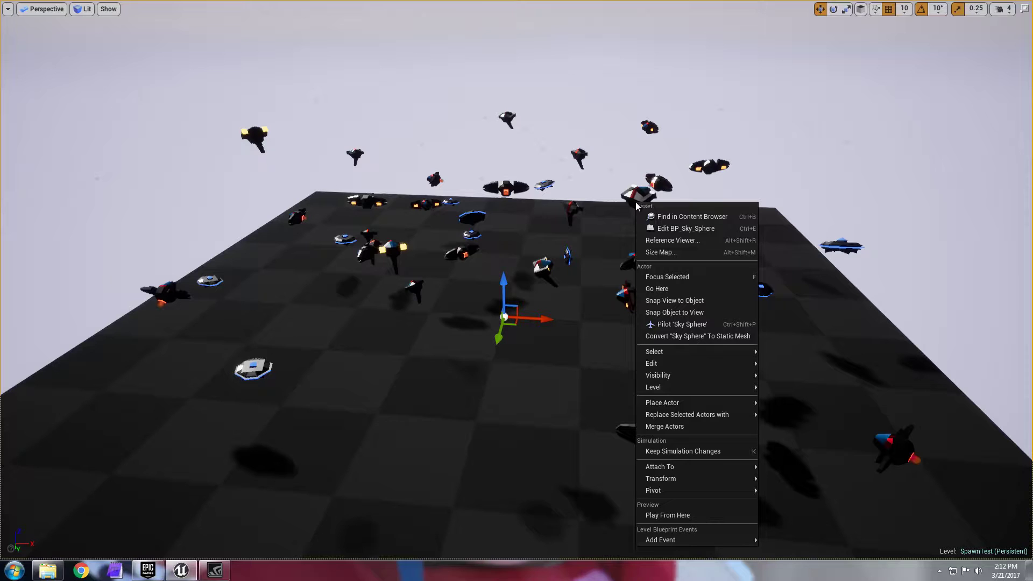
click(568, 181)
key(Escape)
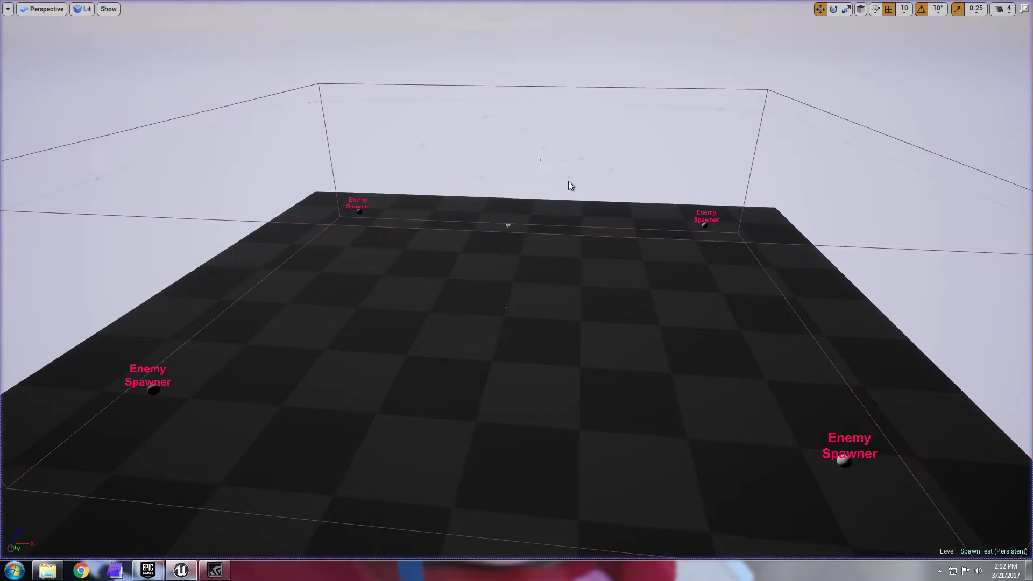